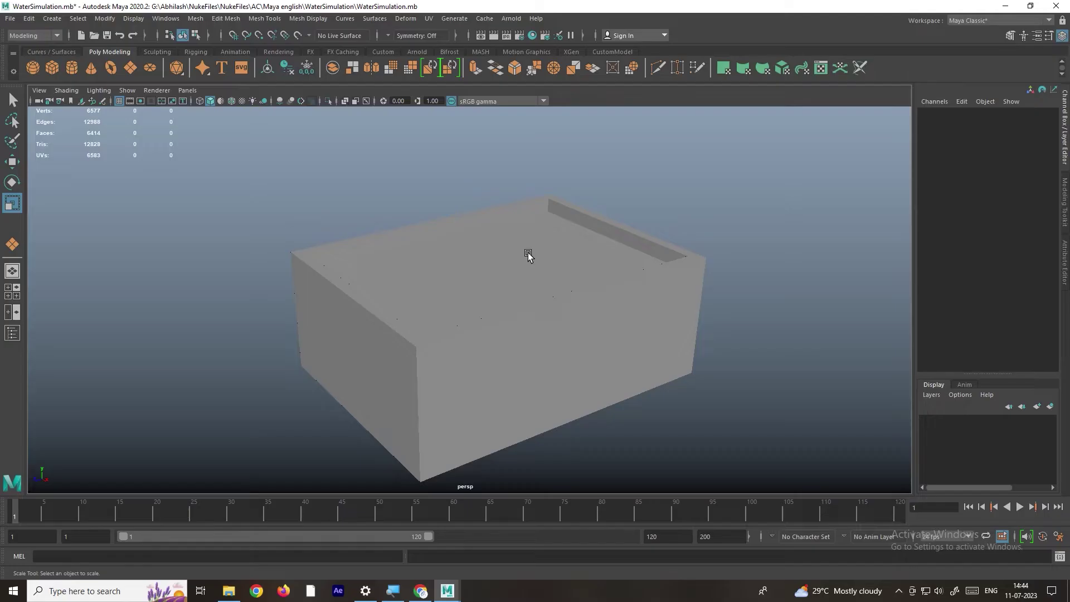
Try raising the subdivided water plane along Y inside the open box.
alt+drag(526, 255, 485, 261)
click(415, 262)
alt+drag(415, 262, 447, 258)
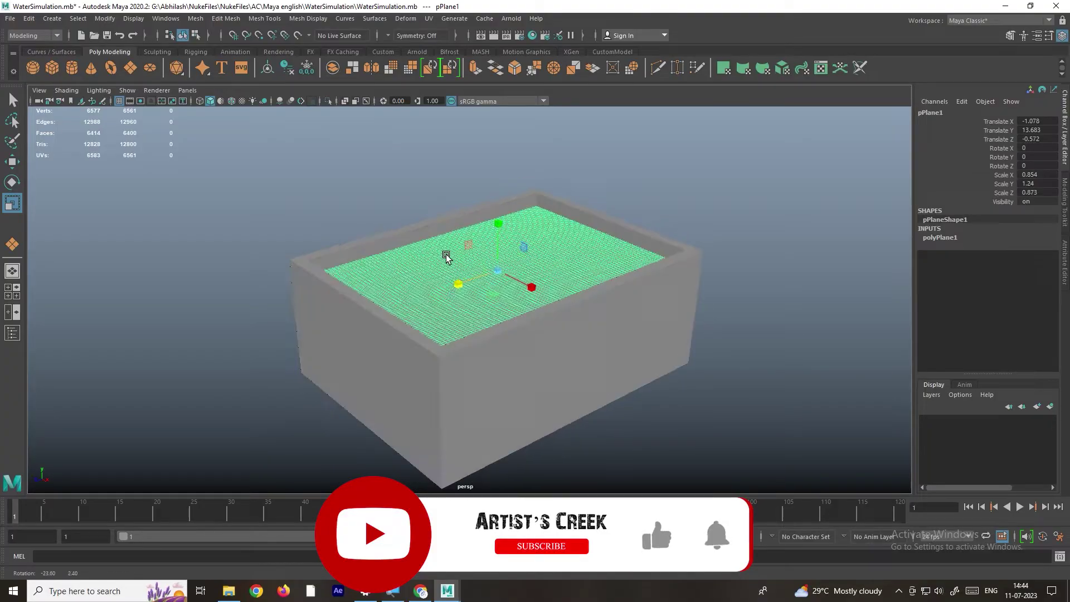
click(717, 170)
click(516, 293)
key(w)
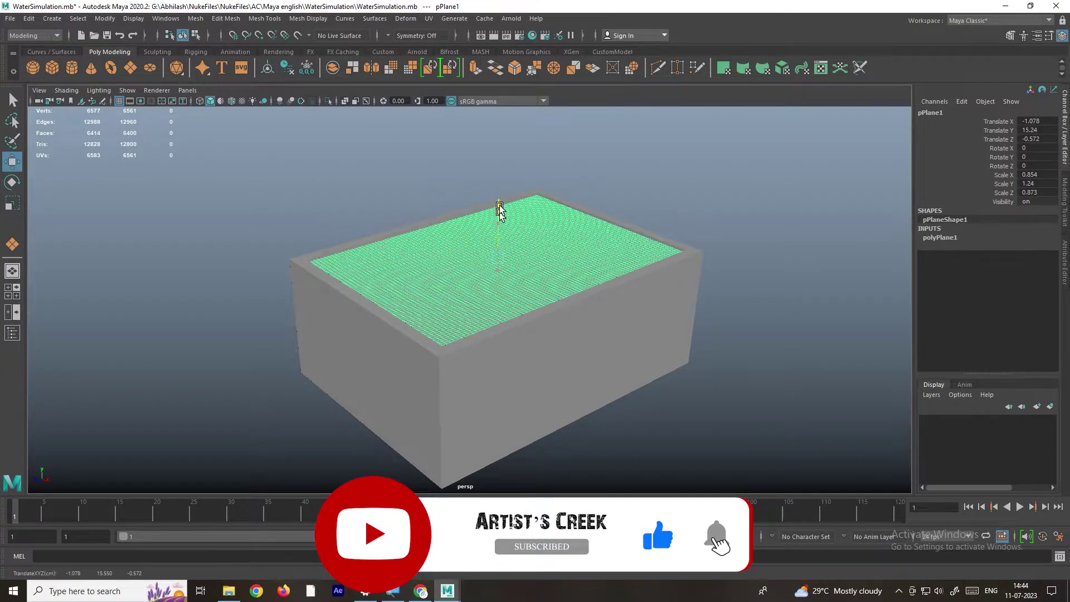
click(617, 318)
alt+drag(620, 312, 542, 246)
click(574, 284)
alt+drag(552, 287, 538, 271)
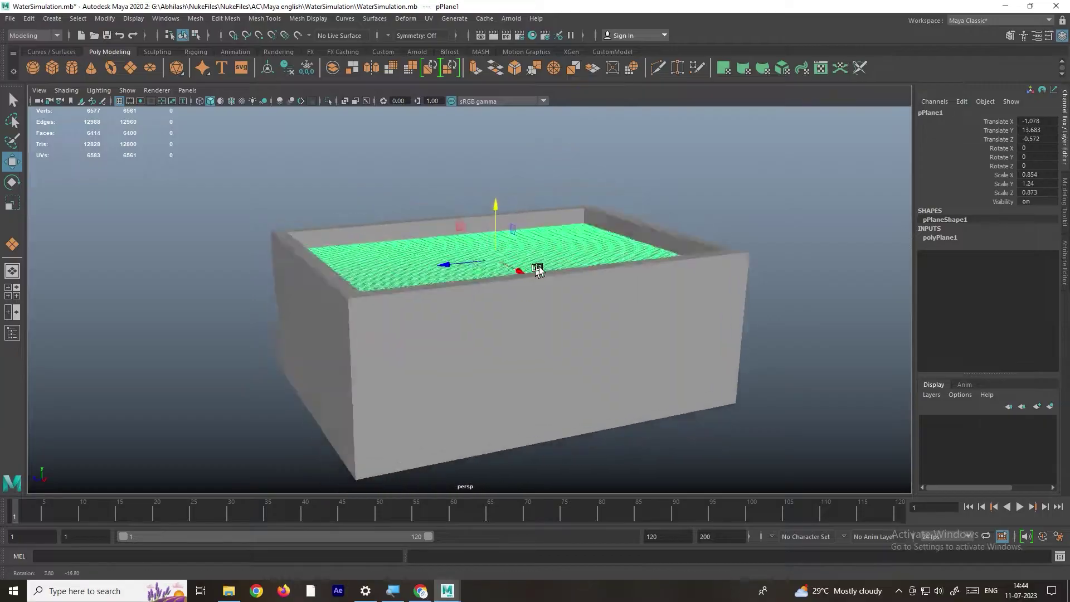
Create a polygon sphere with radius about 4.7, scale it to 1.167 and position it above the box at a height of about 36.1.
alt+right_drag(537, 271, 491, 267)
alt+drag(491, 266, 508, 270)
alt+right_drag(508, 270, 485, 267)
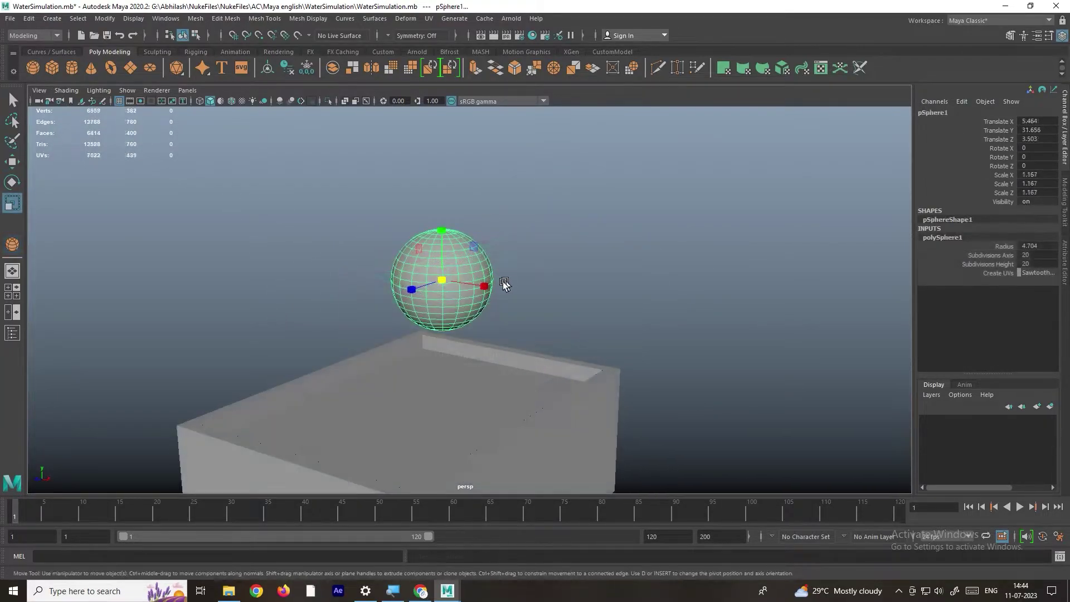
mouse_move(493, 285)
mouse_down()
mouse_move(477, 286)
mouse_move(509, 296)
mouse_move(466, 282)
mouse_move(477, 284)
mouse_up()
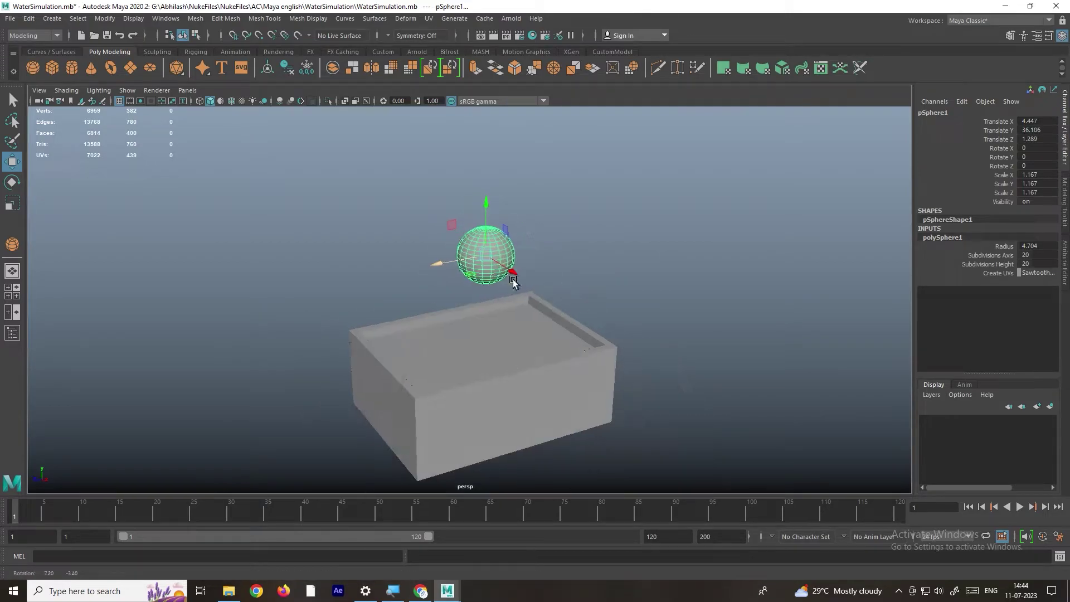
alt+right_drag(513, 280, 520, 287)
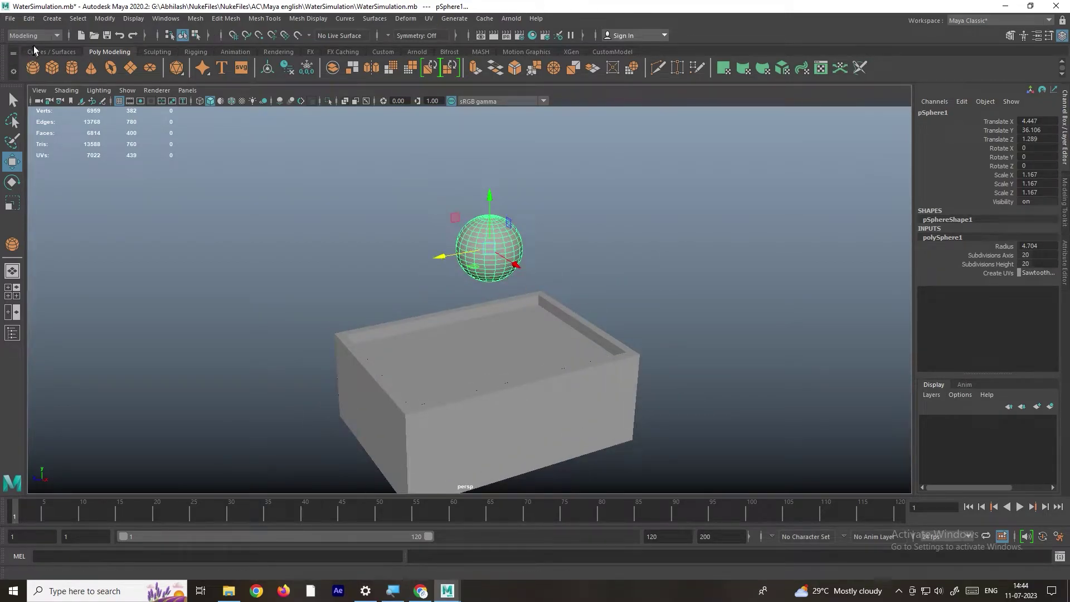
Switch to the FX toolset and make the sphere an active rigid body.
click(34, 37)
click(25, 82)
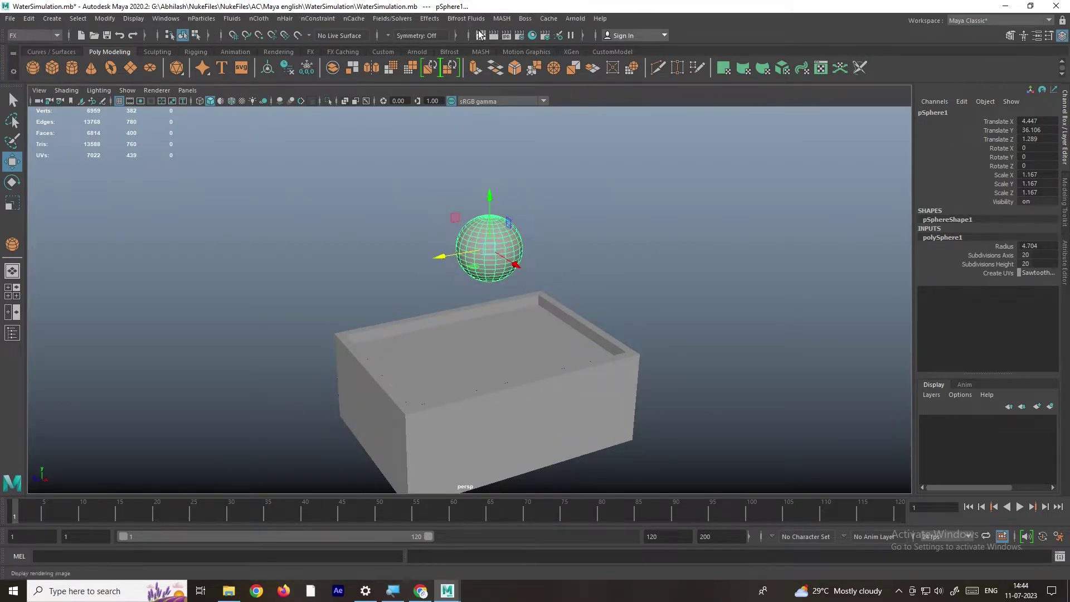
click(393, 19)
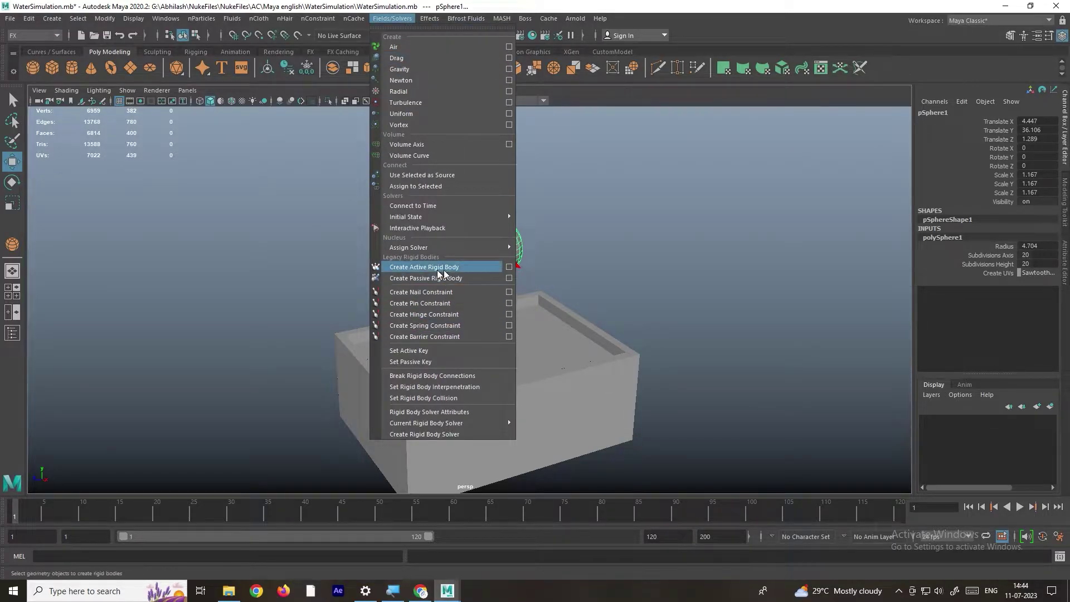
click(420, 267)
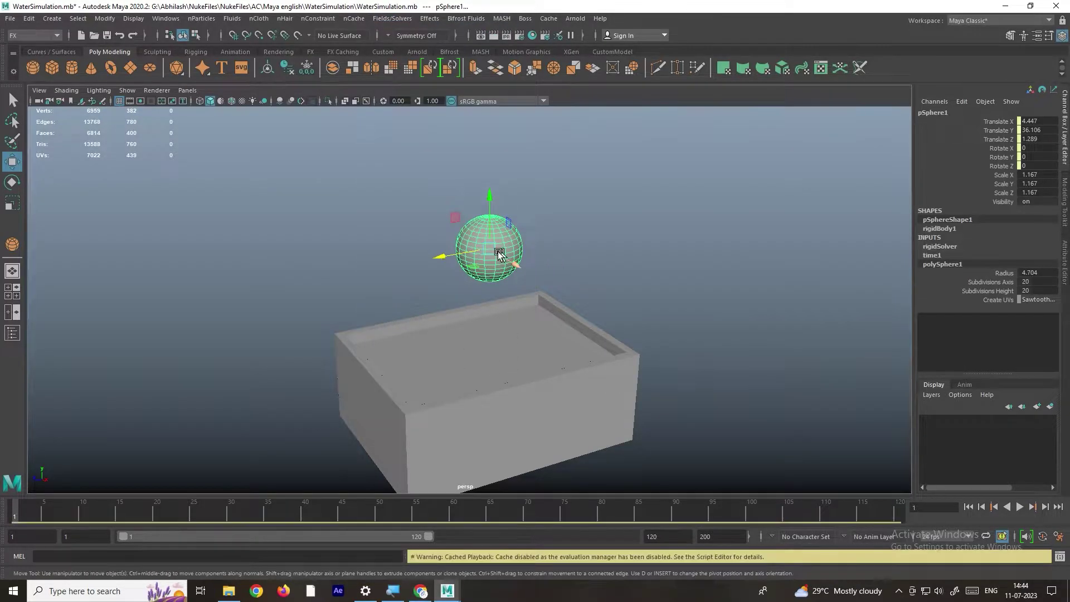
Add a gravity field acting on the sphere, play the fall and return to the first frame.
click(396, 20)
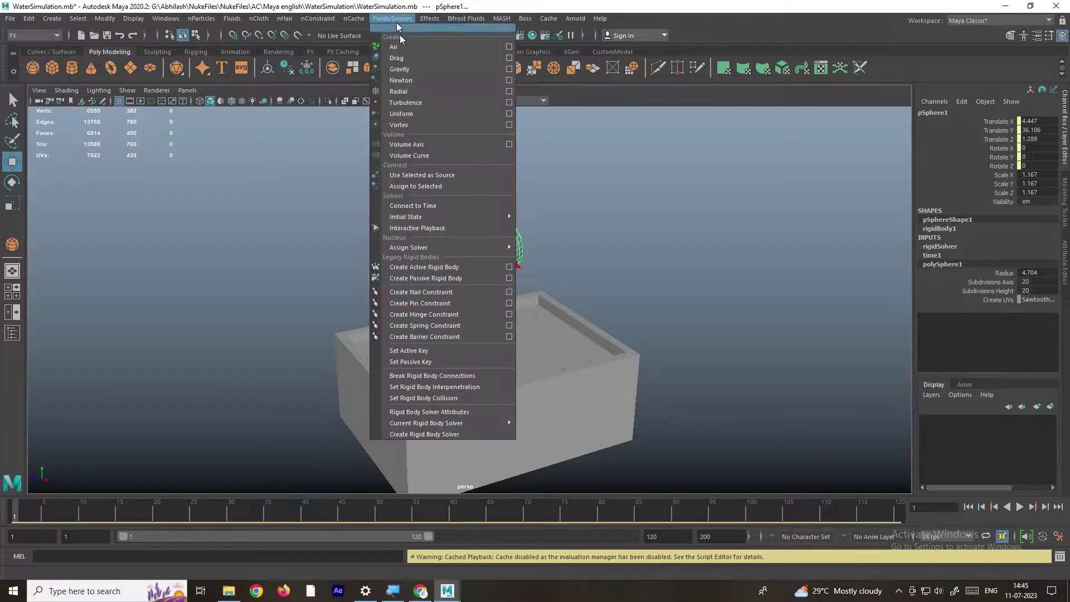
click(408, 70)
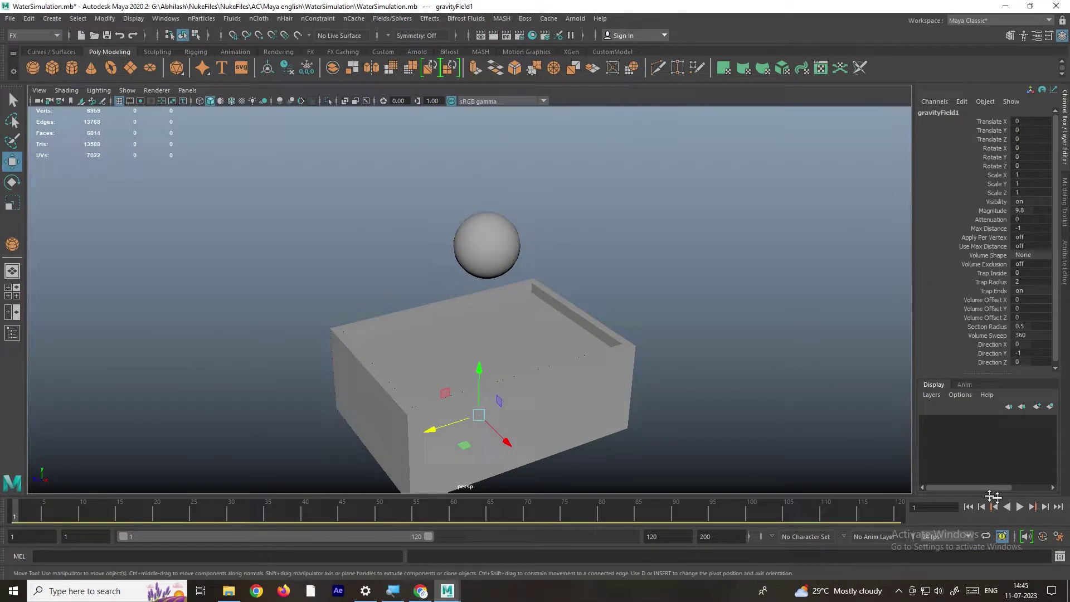
click(1020, 507)
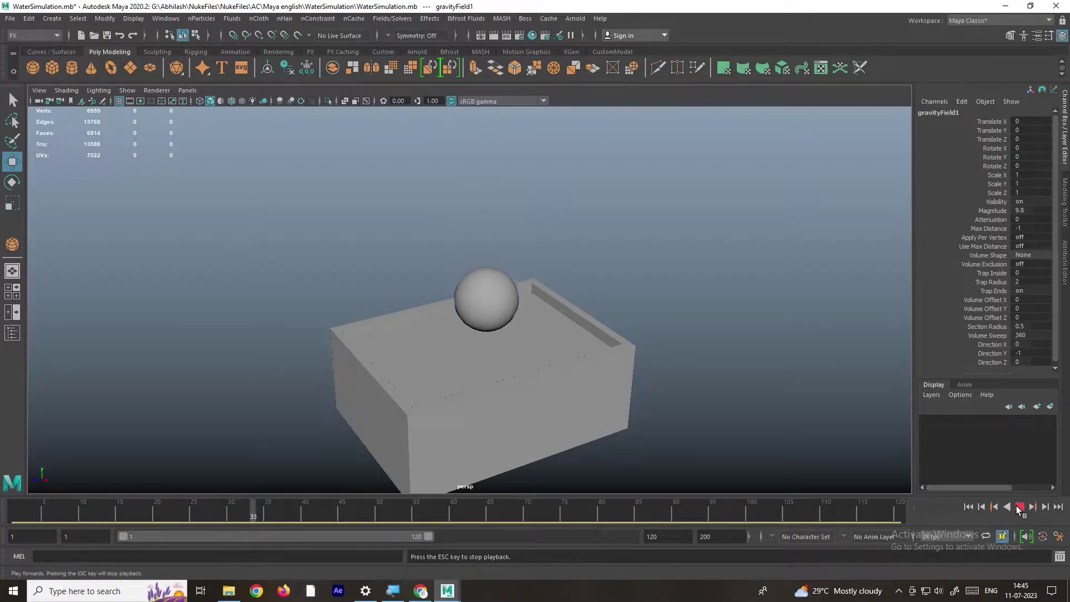
click(1020, 507)
click(968, 507)
Set the sphere rigid body's Initial Velocity Y to -50, play the faster fall and return to the first frame.
alt+drag(709, 375, 557, 250)
click(525, 270)
scroll(540, 267, up, 2)
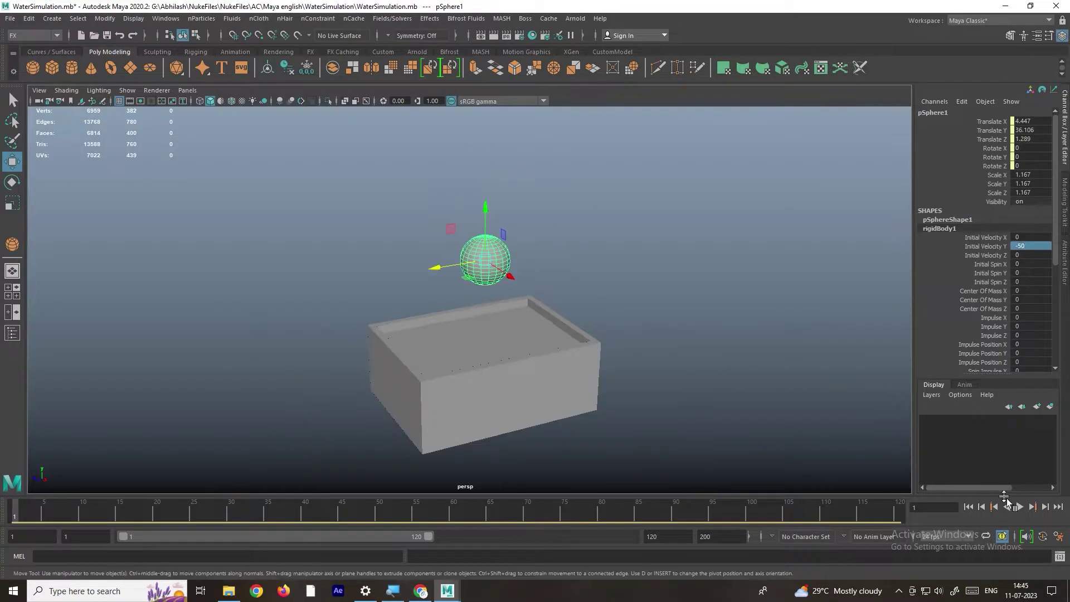
click(1022, 507)
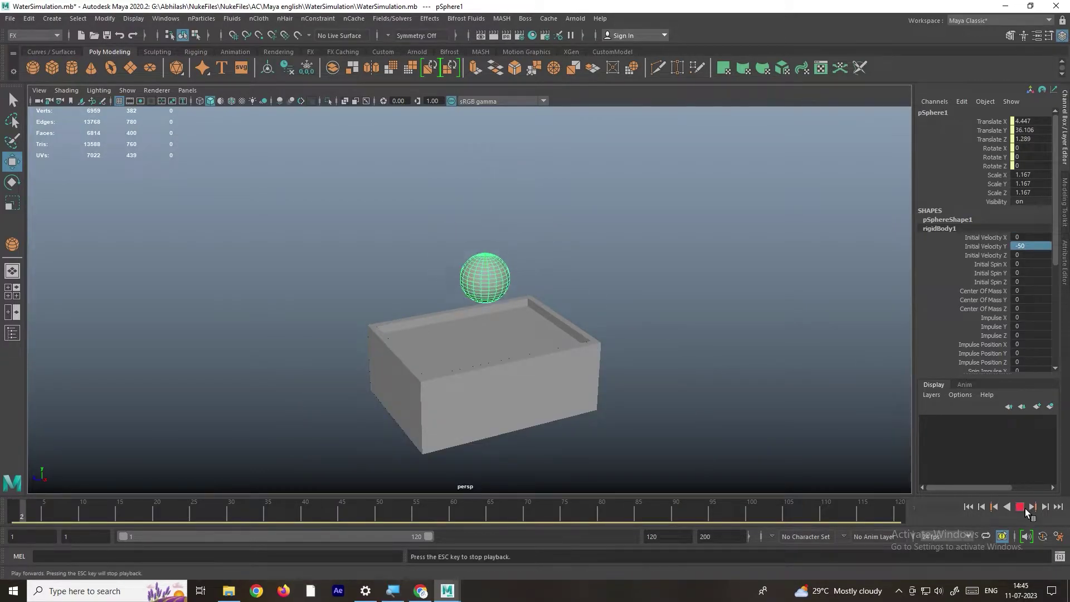
click(1021, 507)
click(969, 507)
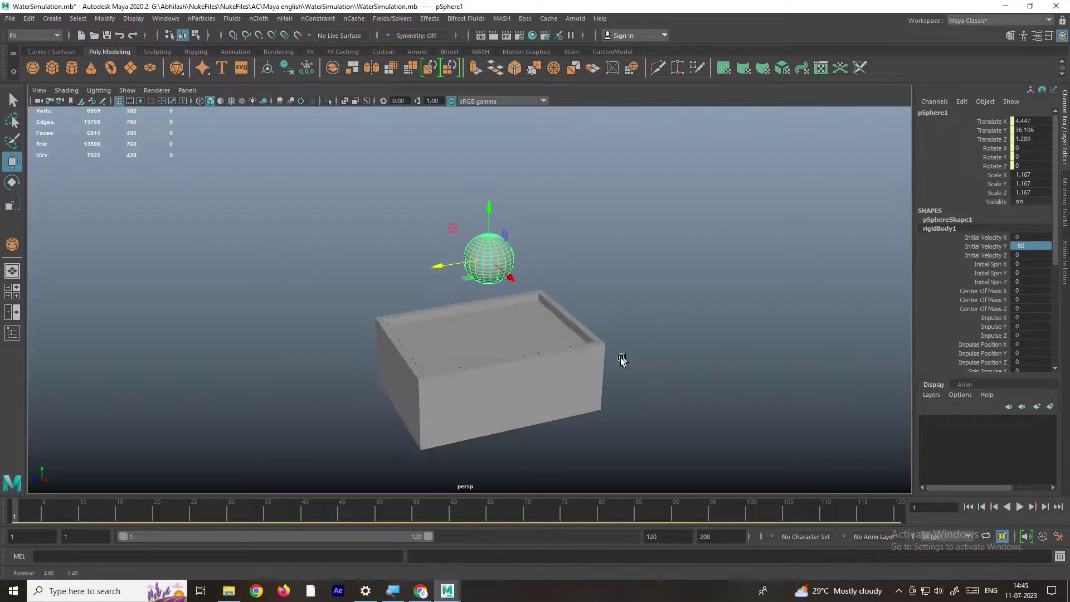
Make the box a passive rigid body.
click(560, 385)
alt+drag(546, 383, 532, 376)
click(635, 378)
click(611, 390)
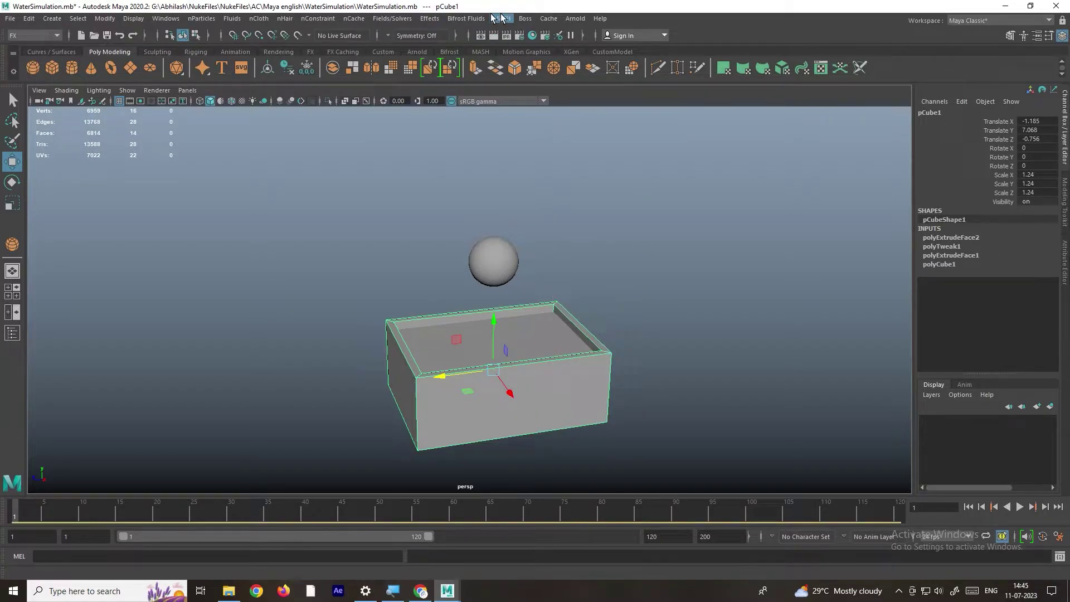
click(393, 19)
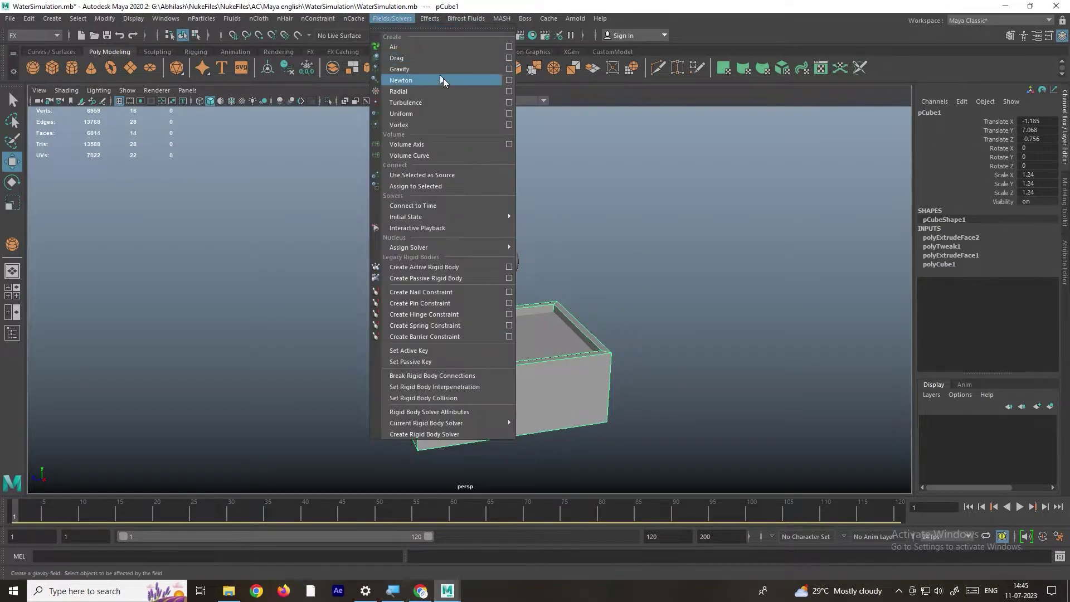
click(428, 279)
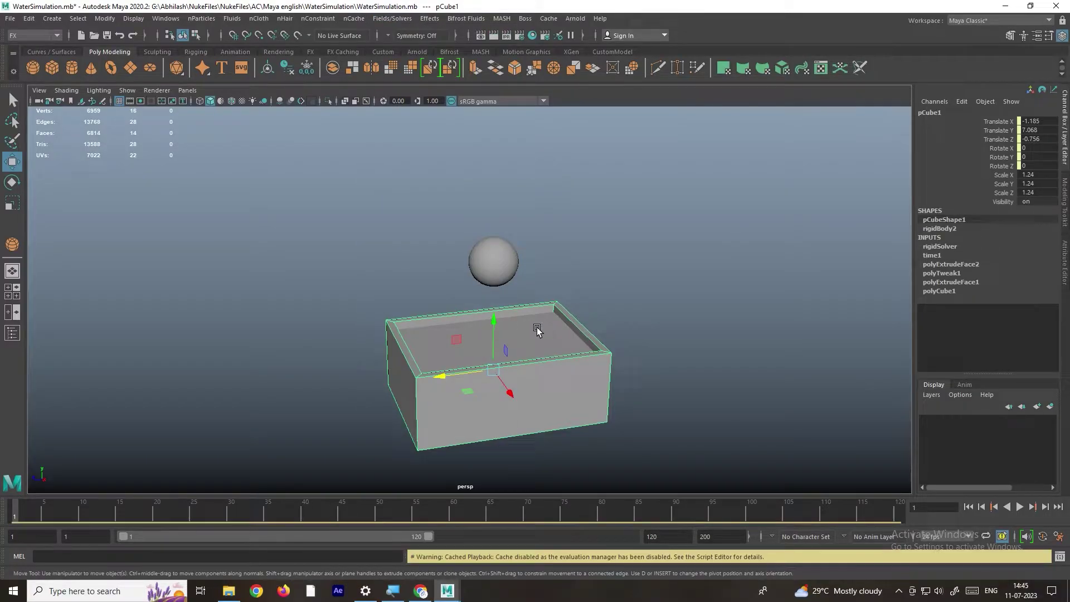
Play the simulation to check how the sphere collides with the box.
click(482, 257)
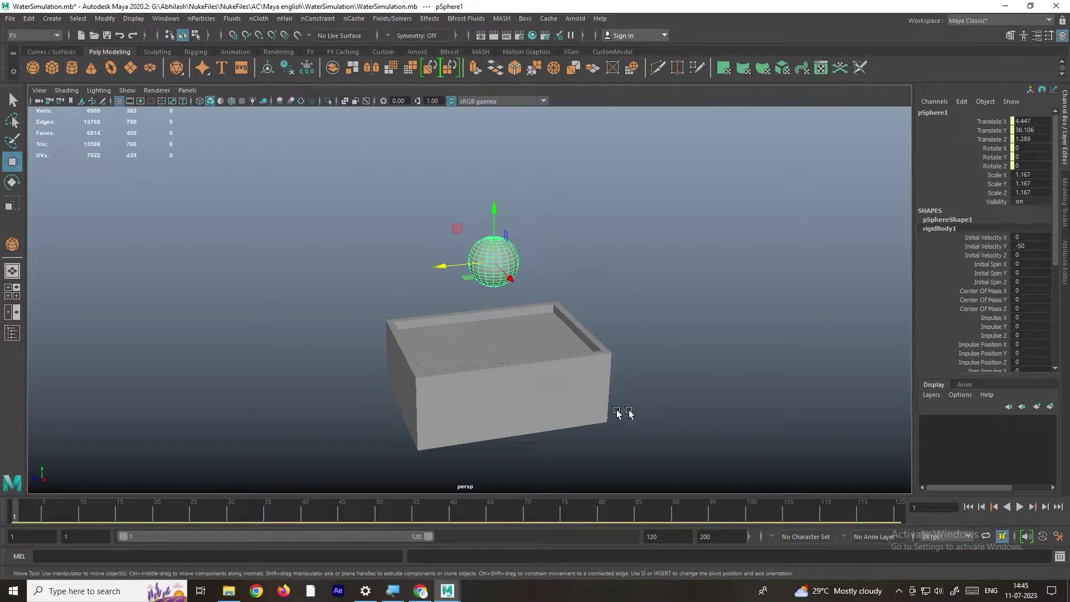
click(548, 392)
click(1018, 508)
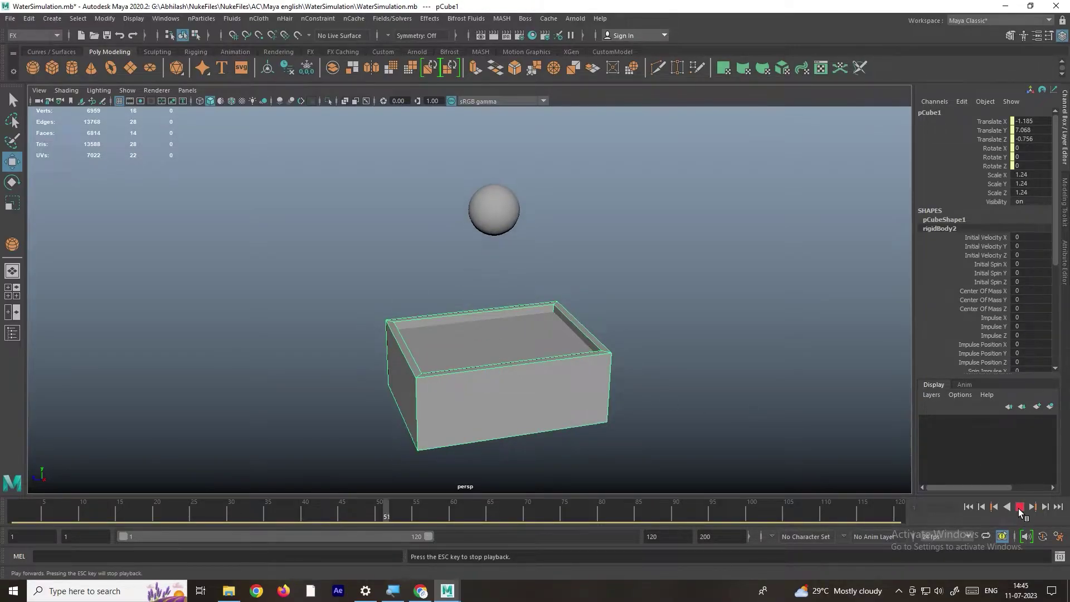
click(1018, 508)
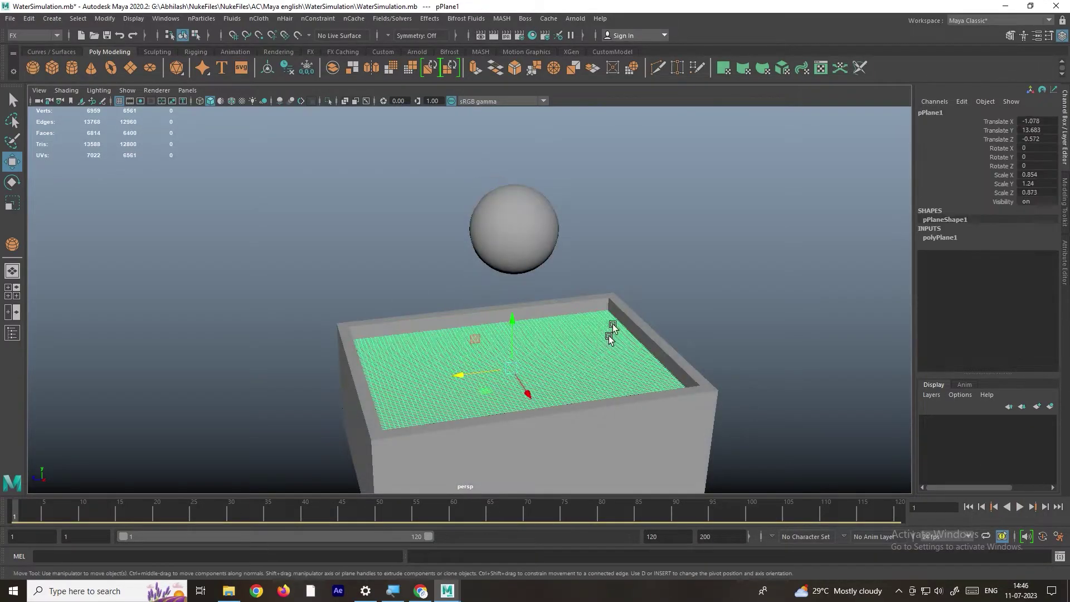
Raise the water plane inside the box to a Y position of about 14.47.
alt+drag(609, 333, 521, 310)
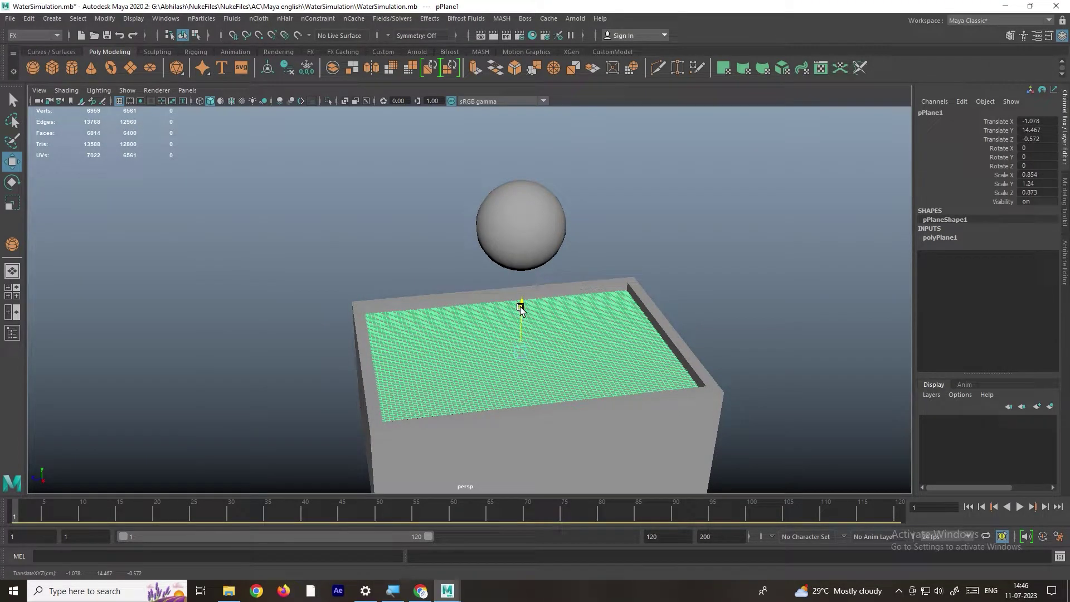
click(524, 240)
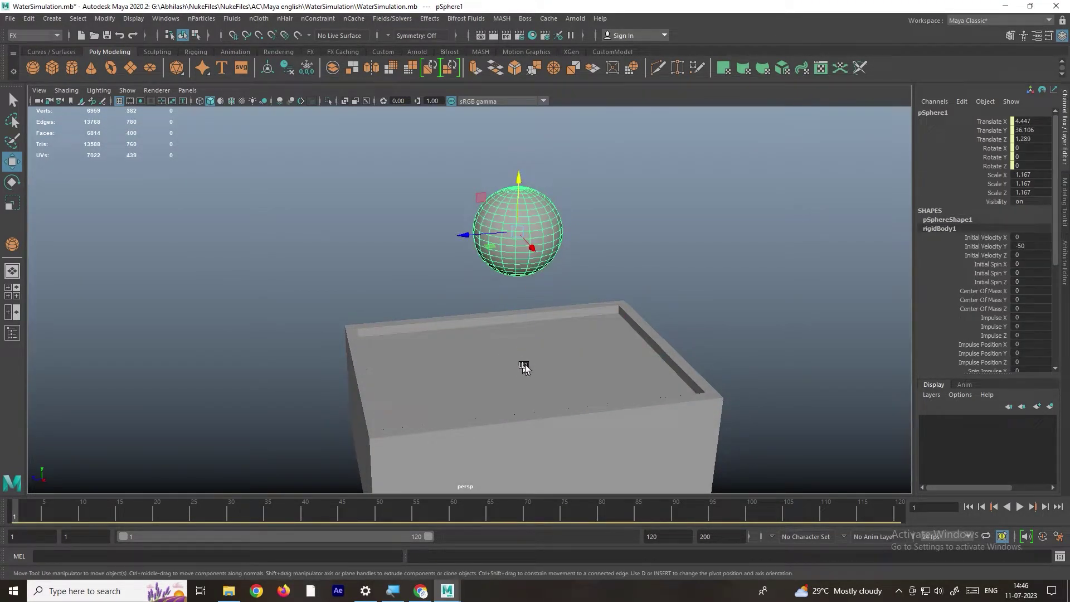
click(515, 359)
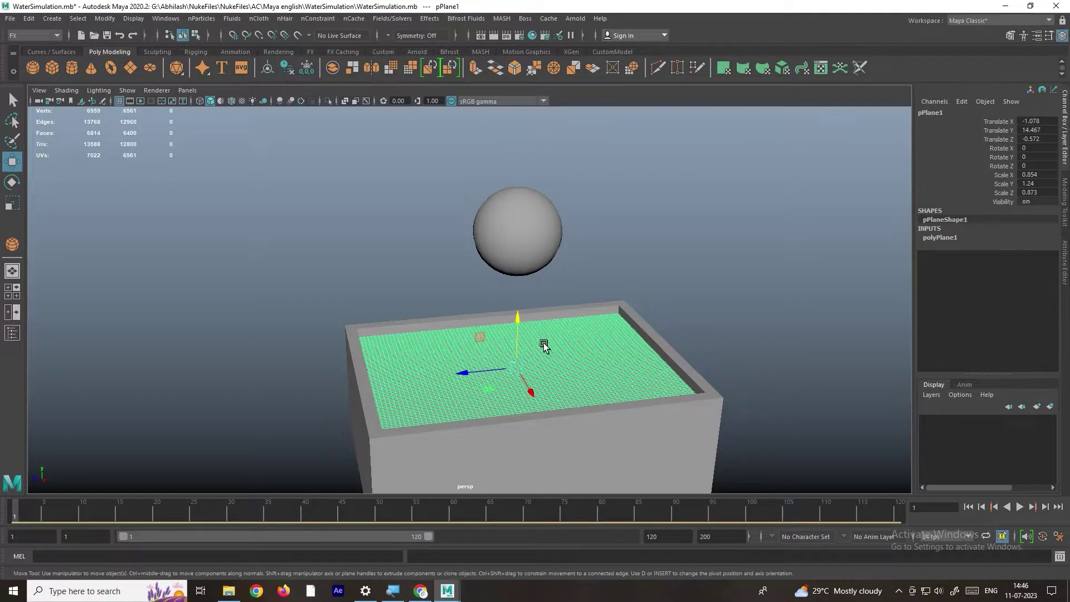
alt+drag(556, 354, 568, 333)
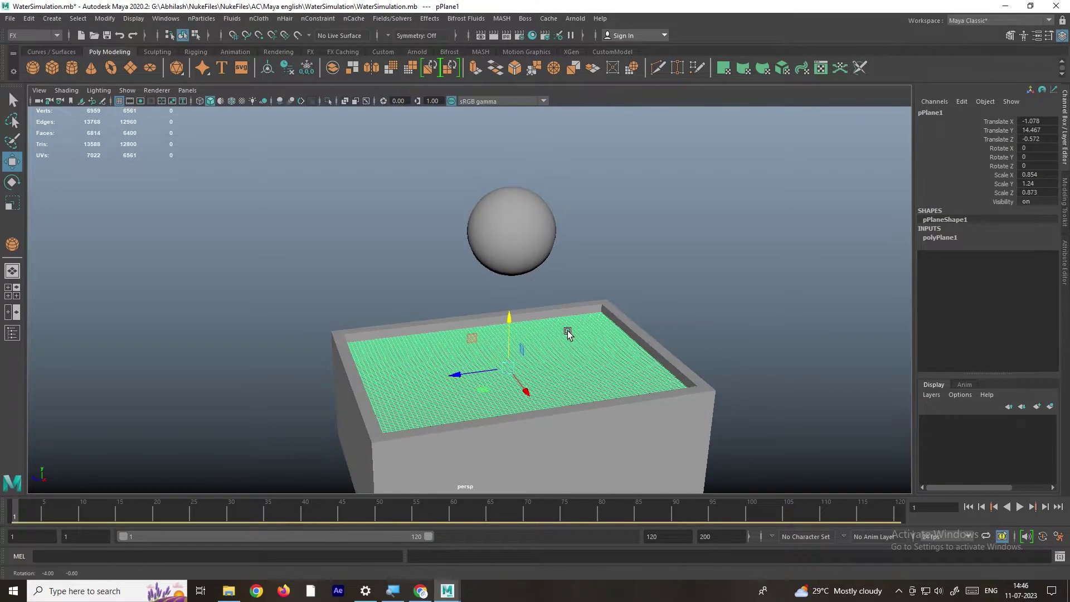
click(664, 271)
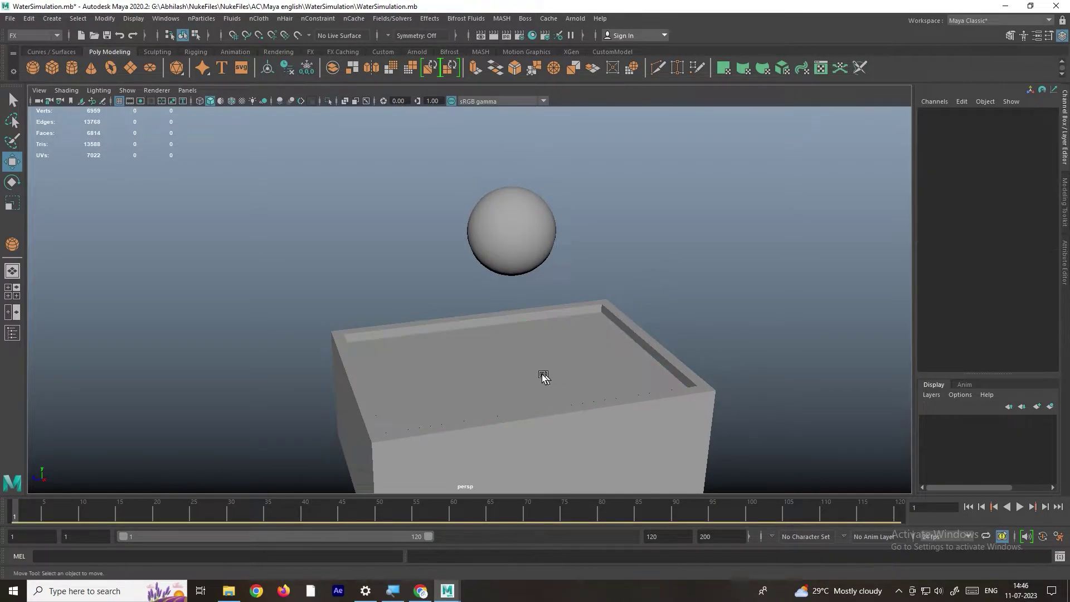
Create a wave solver for the water plane with the Boss Ripple / Wave Generator.
click(511, 361)
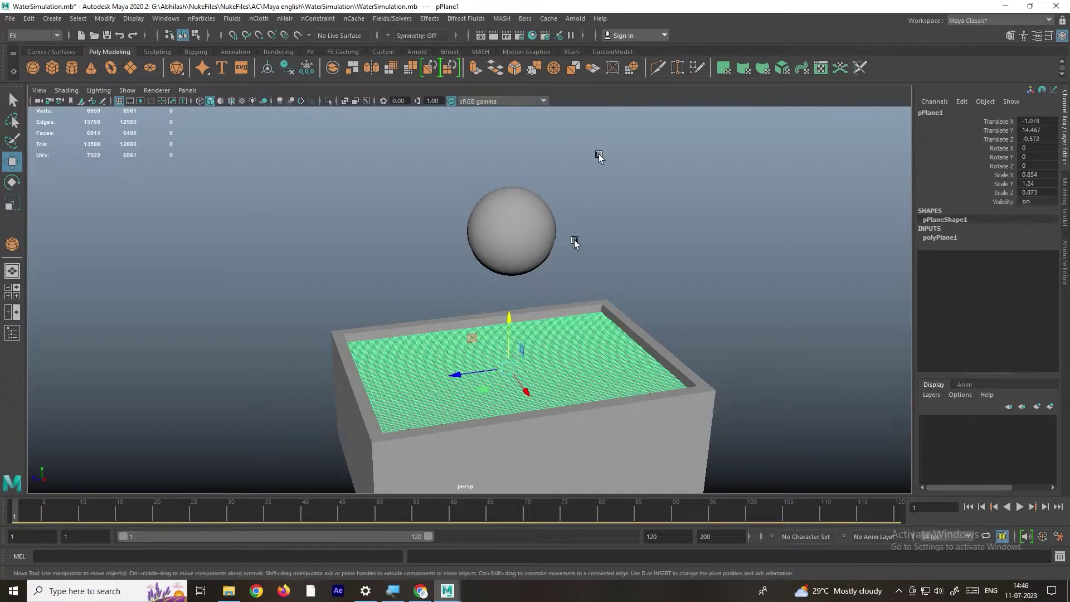
click(530, 21)
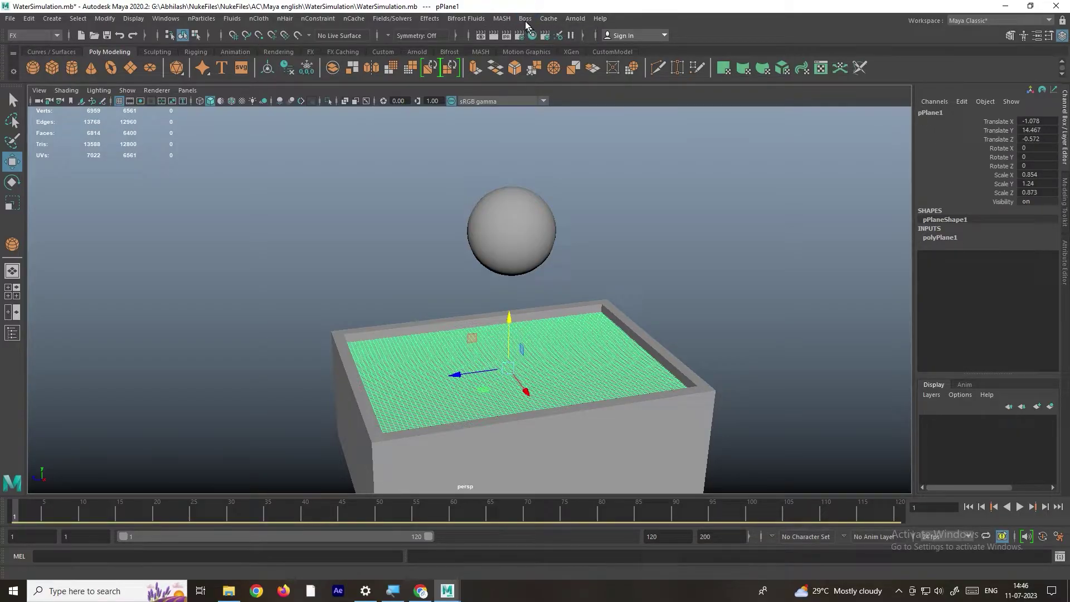
click(551, 39)
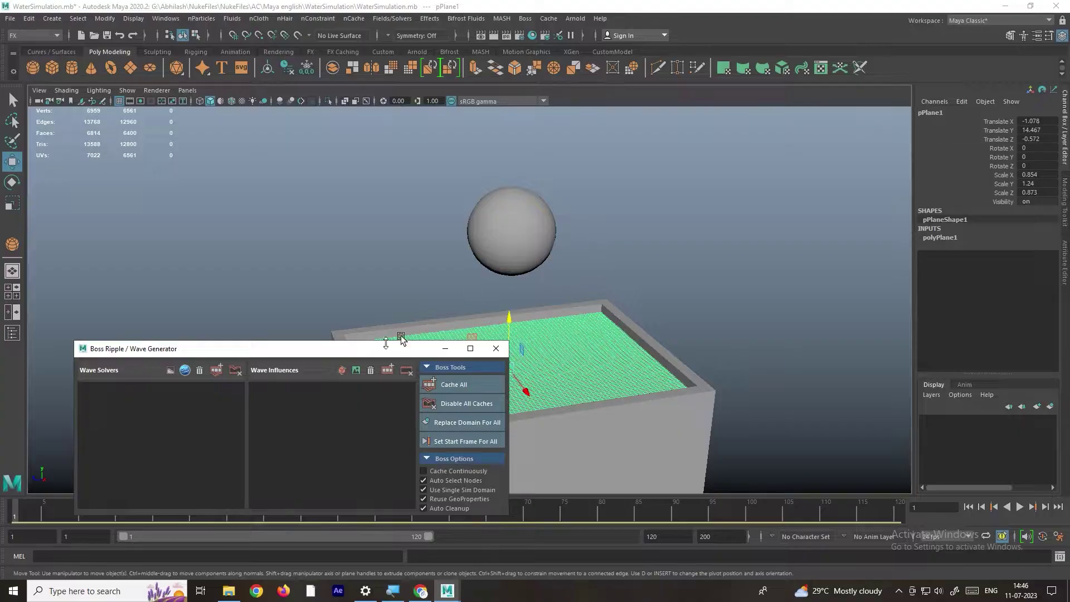
drag(262, 351, 672, 324)
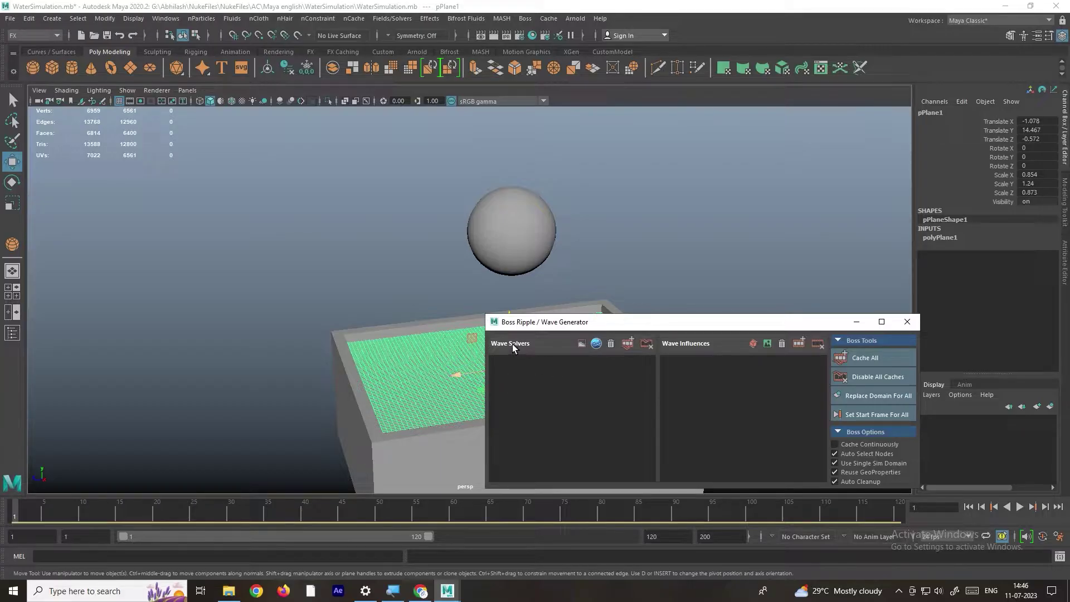
click(582, 345)
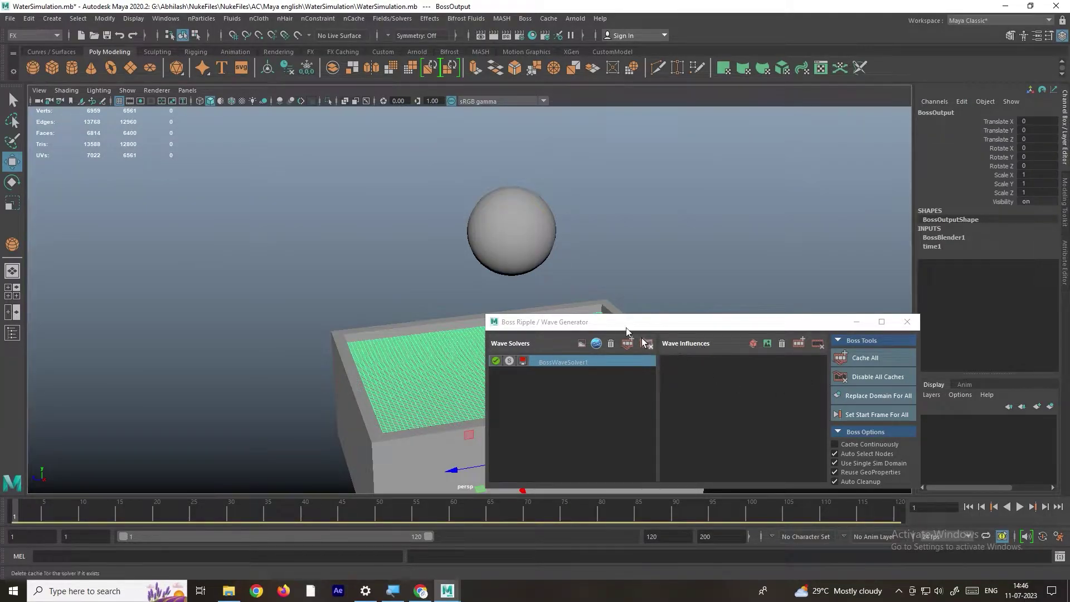
Add the sphere as a geometry wave influence on the solver and minimize the Boss window.
click(513, 238)
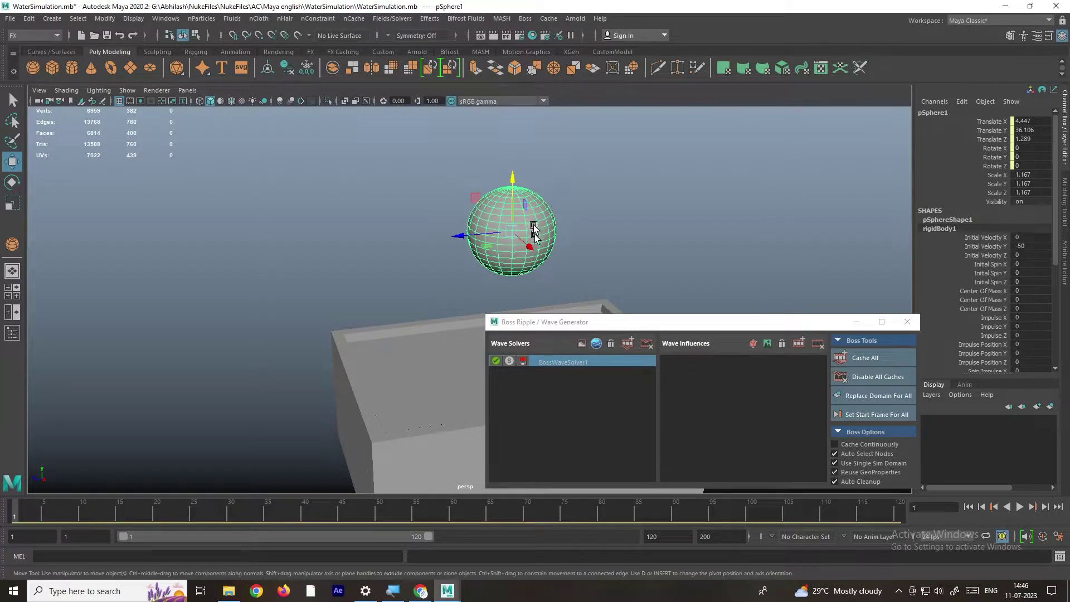
click(753, 344)
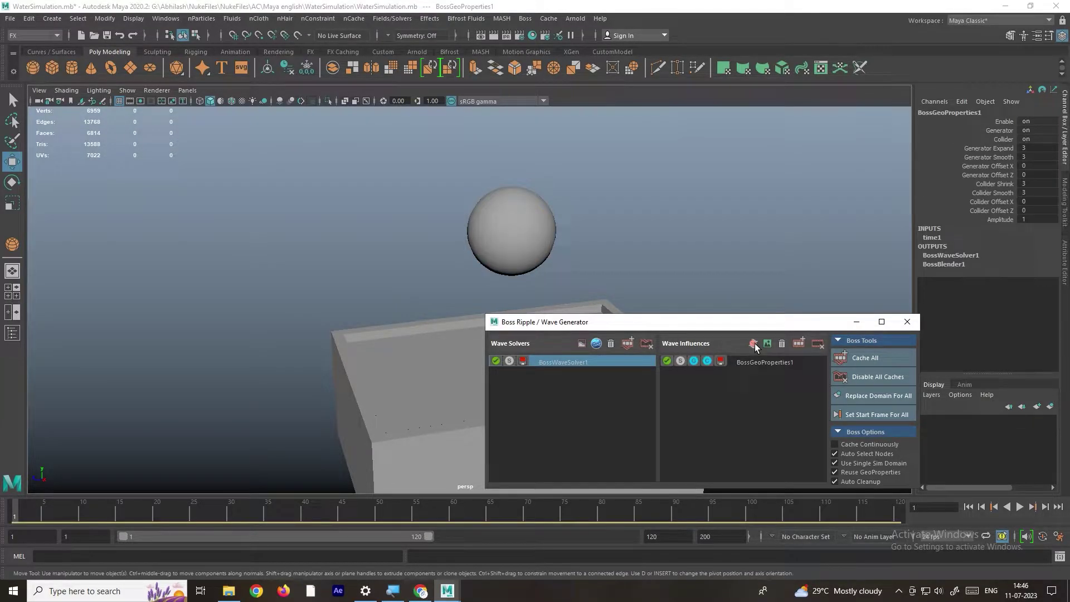
click(857, 322)
Play the simulation, stop it after the sphere's impact and examine the water surface for ripples.
alt+drag(604, 277, 593, 292)
alt+middle_drag(576, 311, 590, 291)
click(1017, 506)
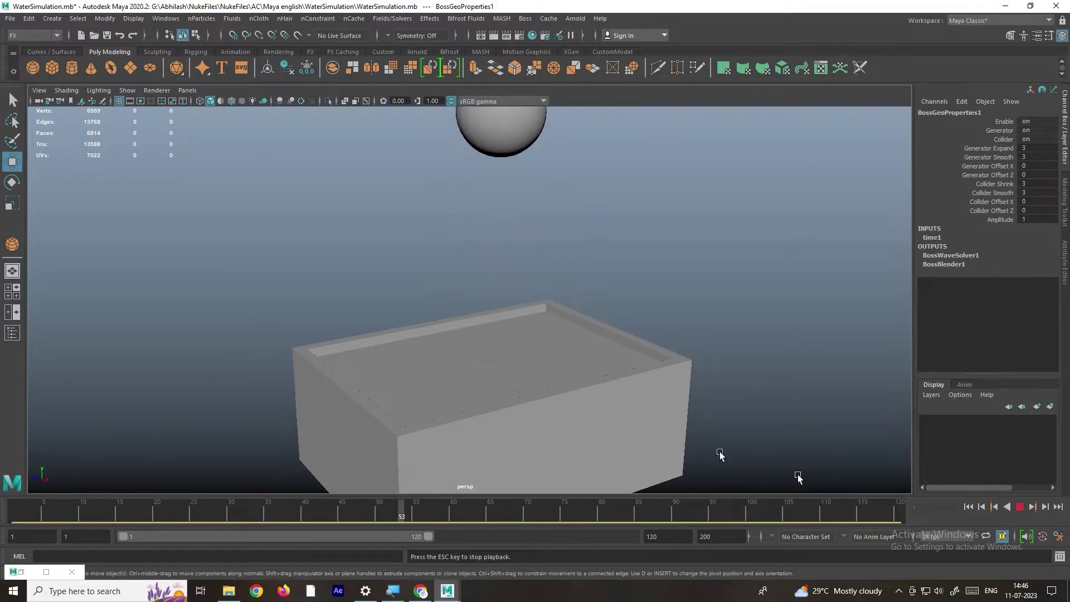
click(1019, 508)
scroll(563, 412, up, 2)
alt+drag(562, 412, 555, 417)
scroll(559, 415, up, 3)
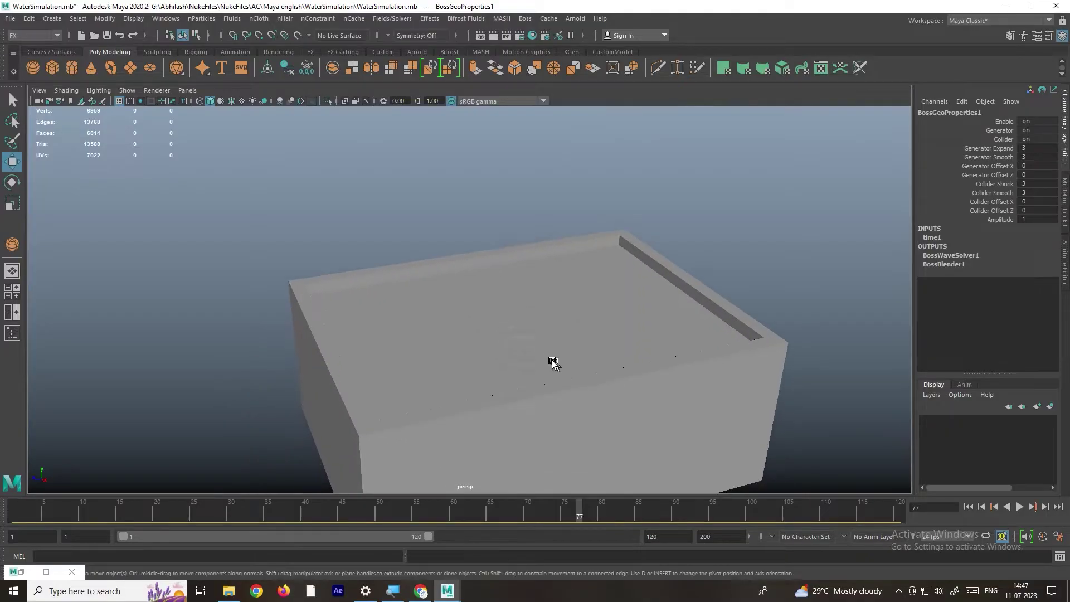
Bring back the Boss window, show the wave solver's attributes and raise its Wave Height slightly.
alt+drag(553, 376, 550, 341)
alt+middle_drag(551, 342, 538, 326)
mouse_move(509, 329)
alt+mouse_down()
mouse_move(465, 301)
mouse_move(514, 315)
alt+mouse_up()
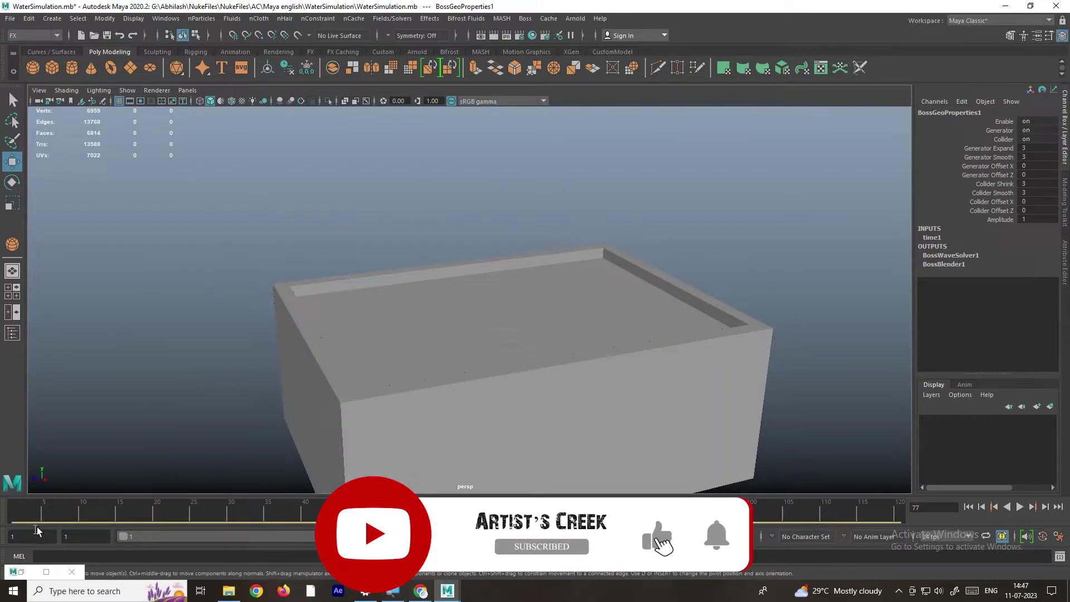
click(22, 572)
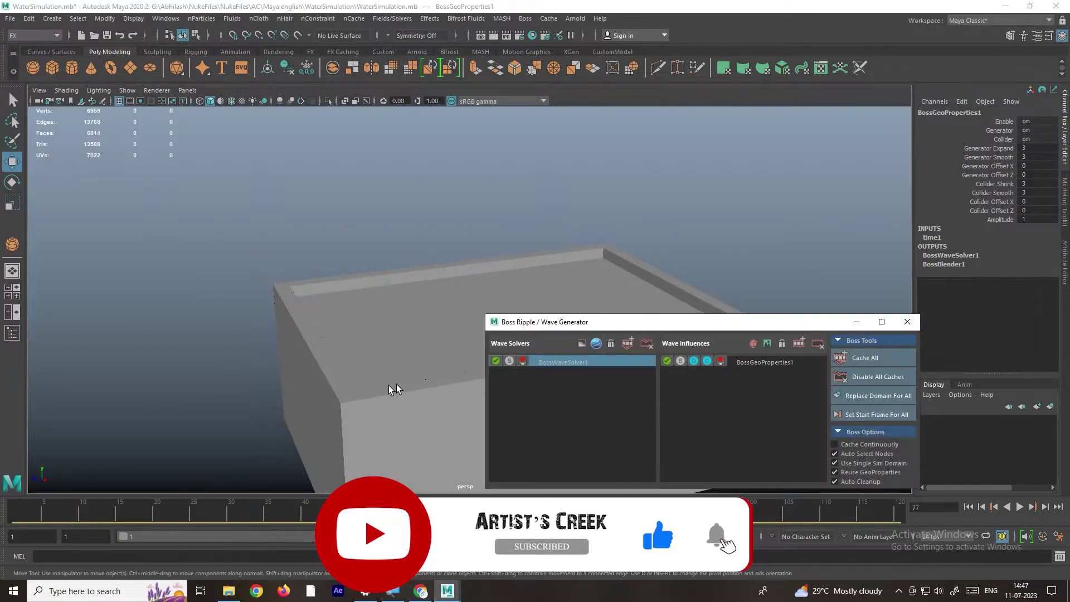
click(564, 361)
drag(641, 322, 507, 328)
click(1065, 208)
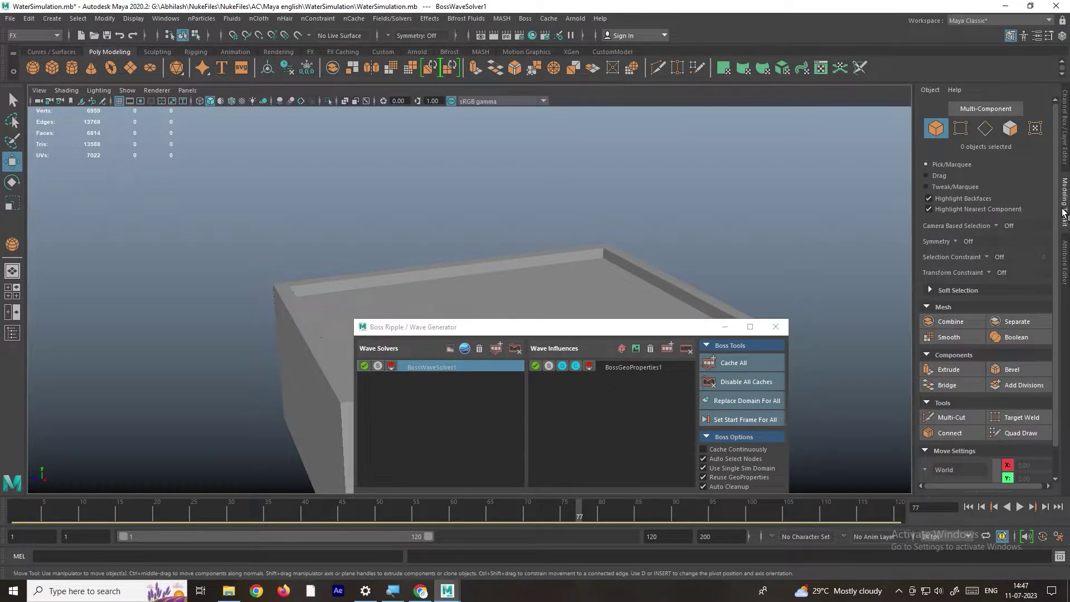
click(1066, 259)
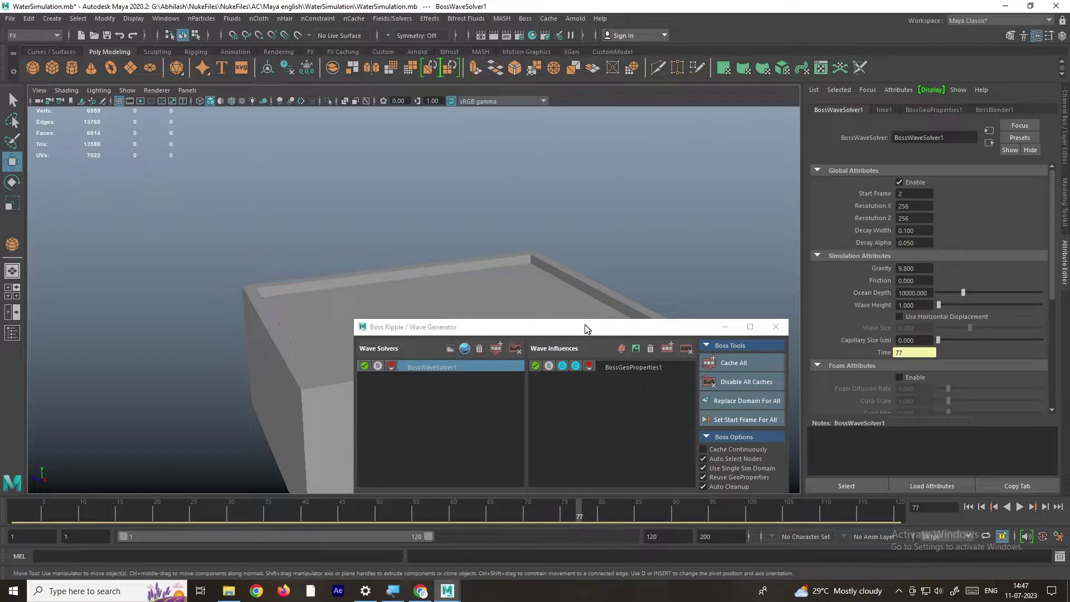
drag(586, 328, 537, 379)
drag(939, 303, 960, 302)
Turn on smooth mesh preview for the Boss water surface and inspect the ripples up close.
click(587, 301)
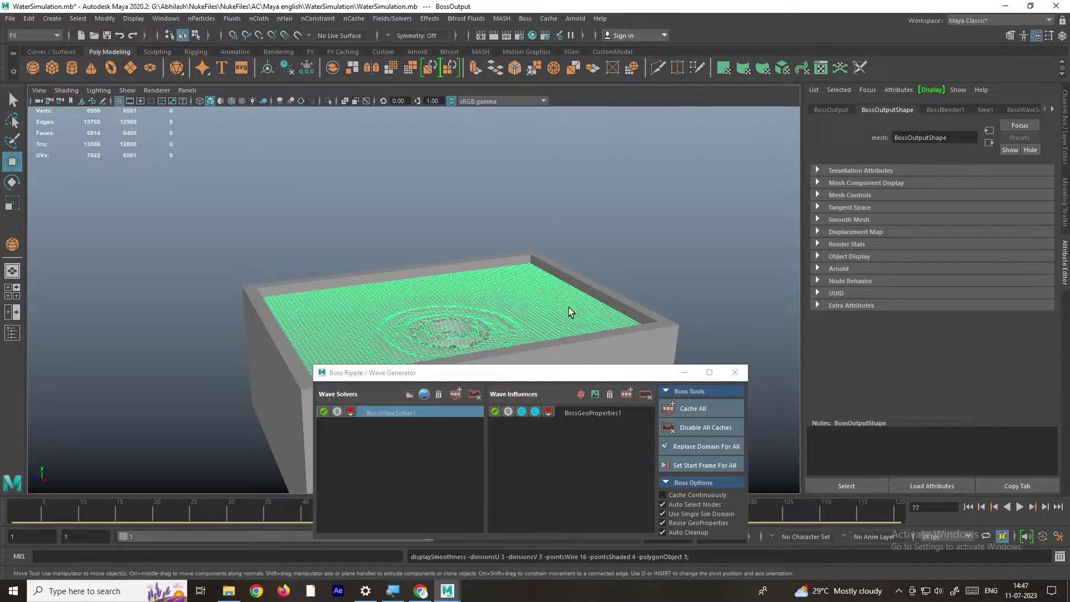
alt+drag(528, 311, 631, 258)
click(631, 258)
scroll(448, 329, up, 3)
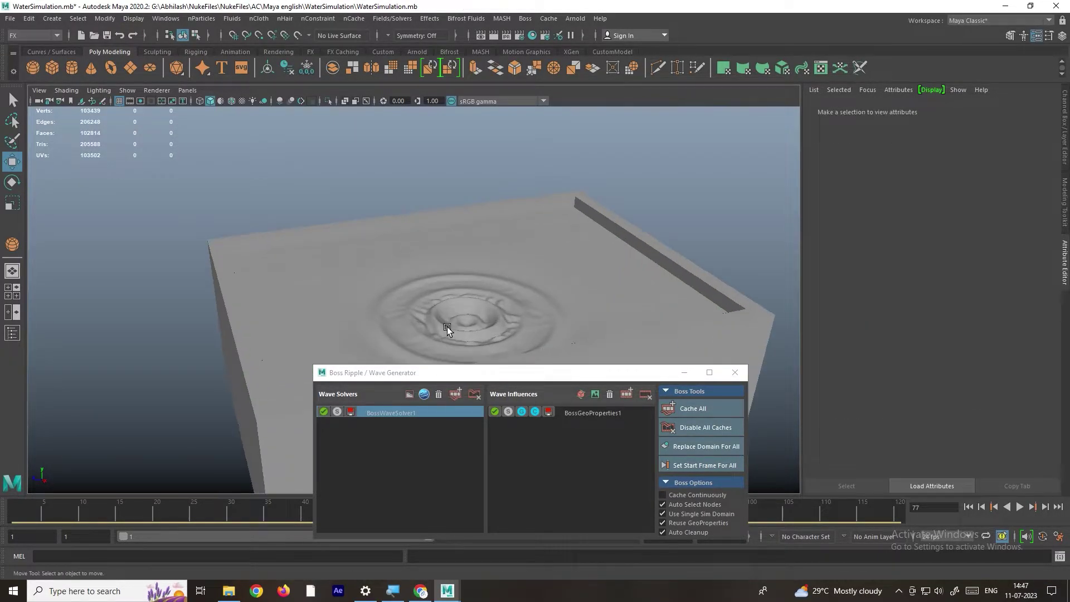
Play the simulation to check the smoothed ripples and minimize the Boss window.
key(alt+v)
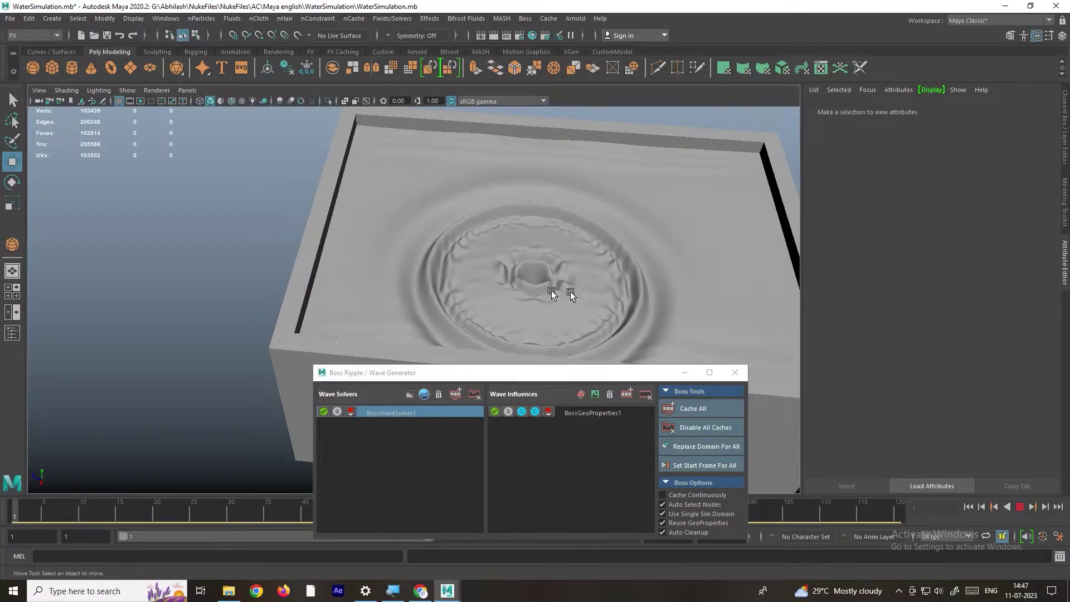
click(685, 372)
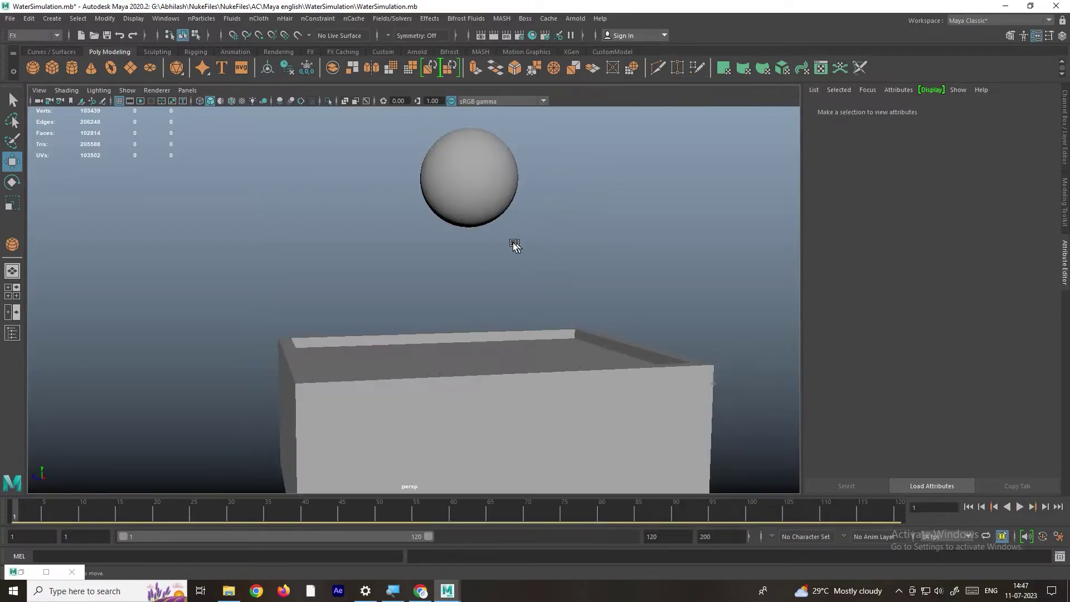
alt+drag(512, 242, 485, 268)
Set the animation end time to 1000 and extend the playback range to frame 1000.
right_click(457, 508)
click(409, 501)
click(706, 535)
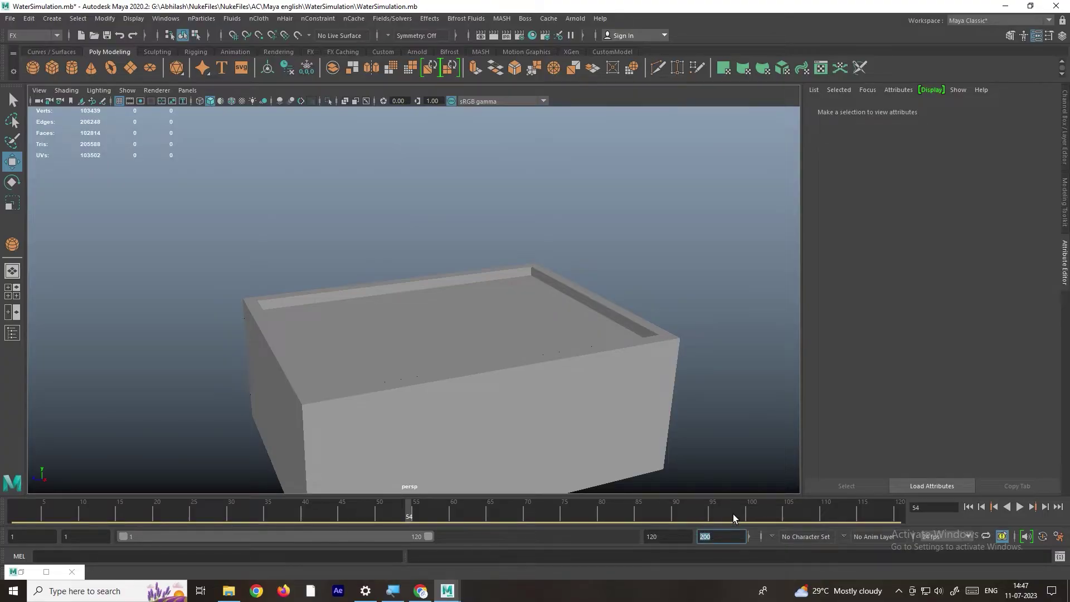
text(1000)
key(Return)
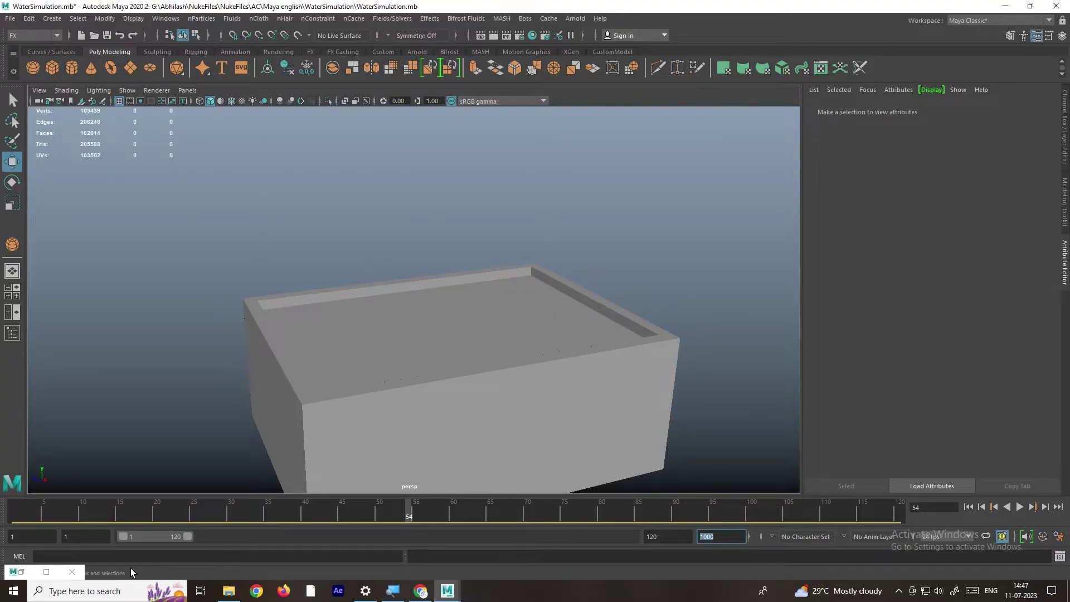
drag(188, 536, 701, 549)
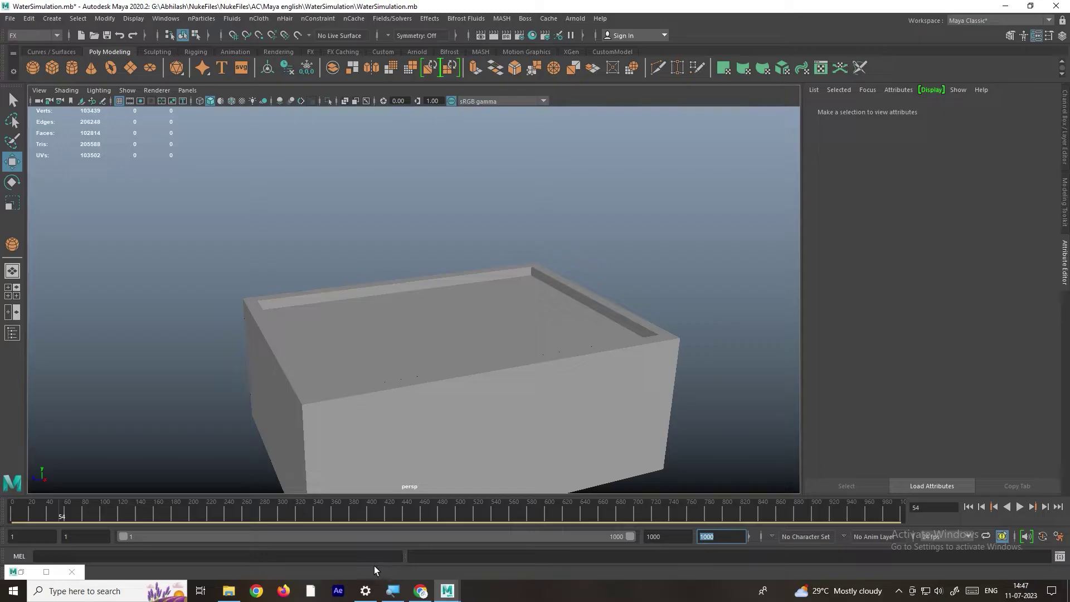
Create an avi playblast of the simulation at quality 100, watch it and close the media player.
alt+middle_drag(453, 402, 456, 390)
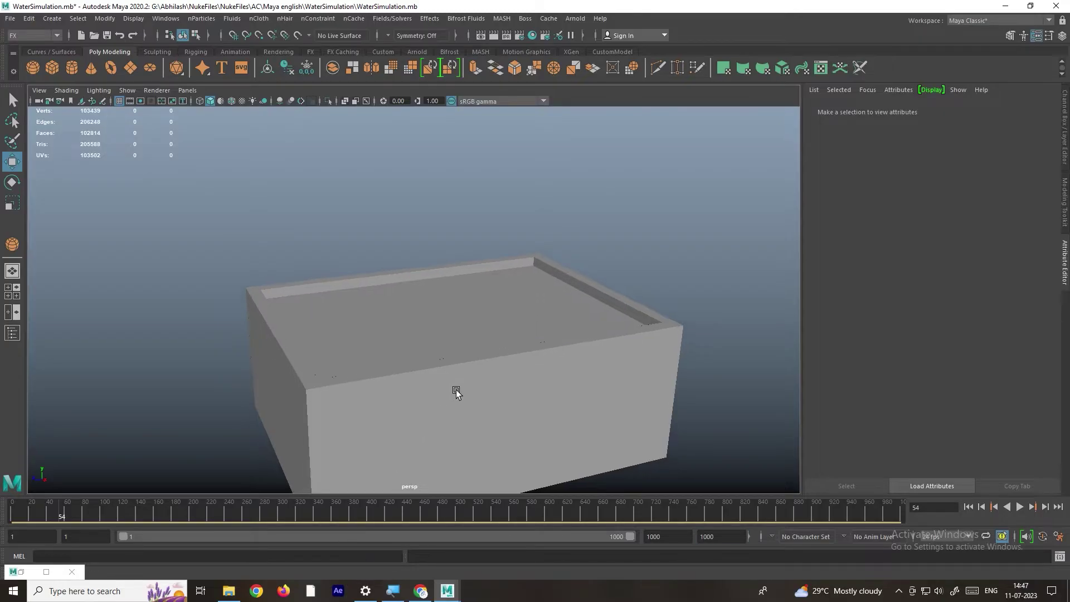
right_click(312, 510)
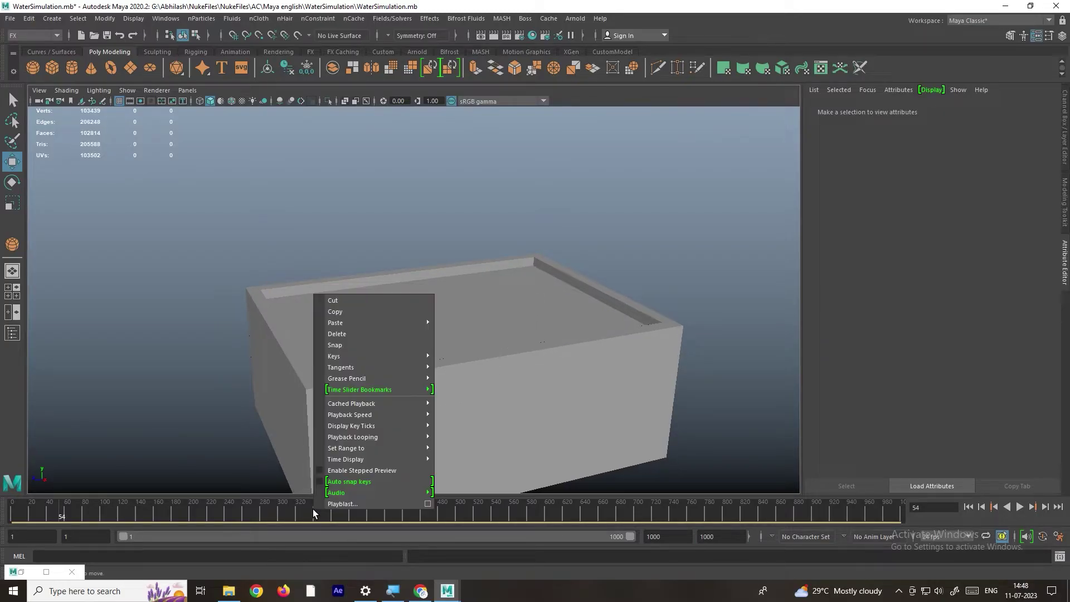
click(428, 505)
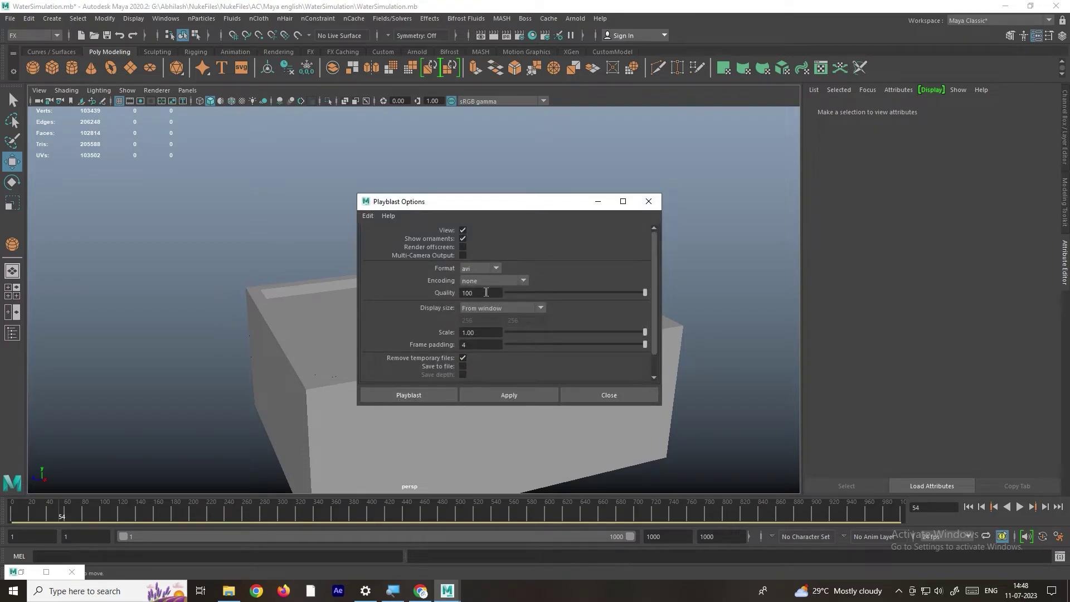
click(411, 395)
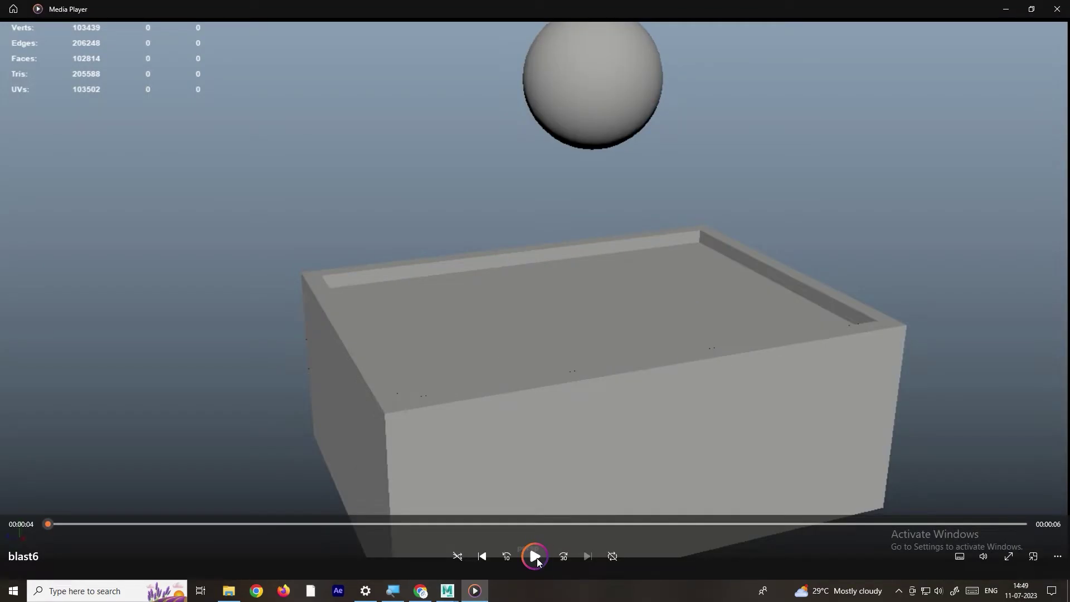
click(535, 556)
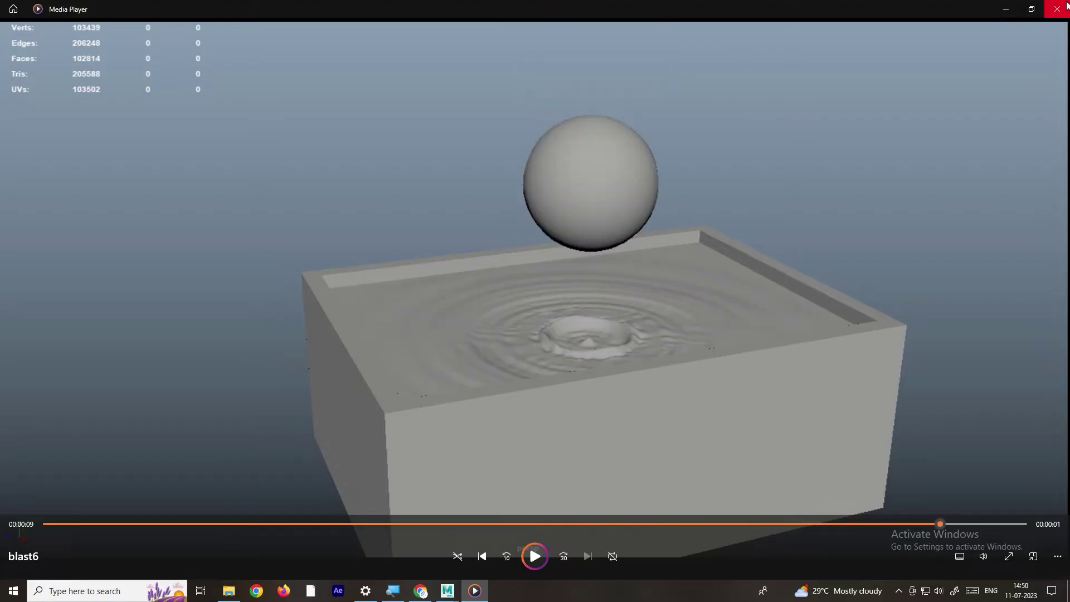
click(1057, 9)
Assign a new Arnold aiStandardSurface material to the Boss water surface.
click(555, 310)
mouse_move(554, 310)
alt+mouse_down()
mouse_move(542, 336)
mouse_move(534, 307)
alt+mouse_up()
right_drag(550, 285, 549, 535)
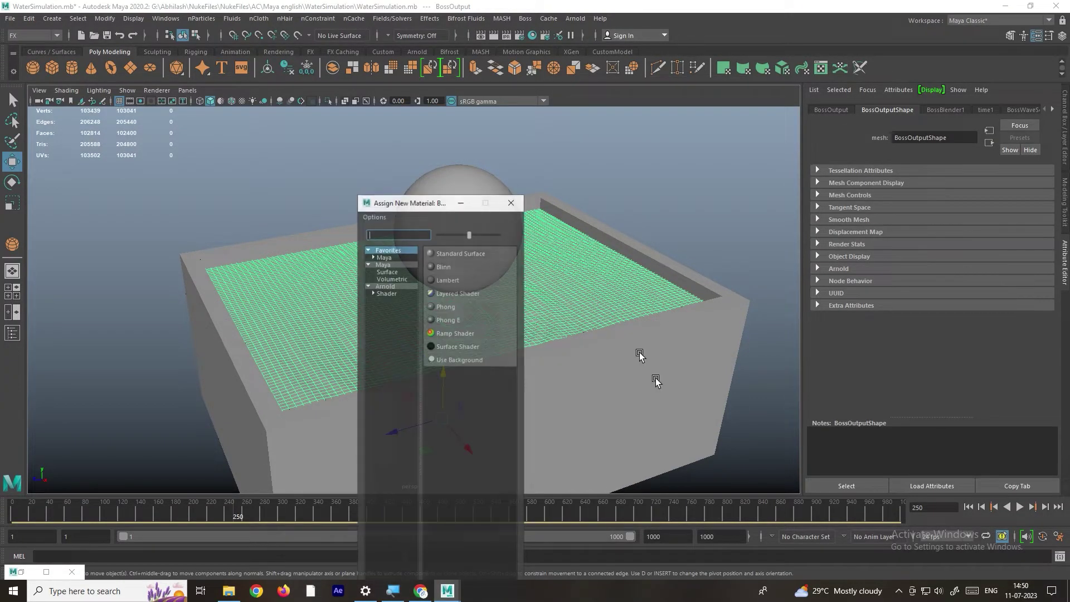
click(390, 285)
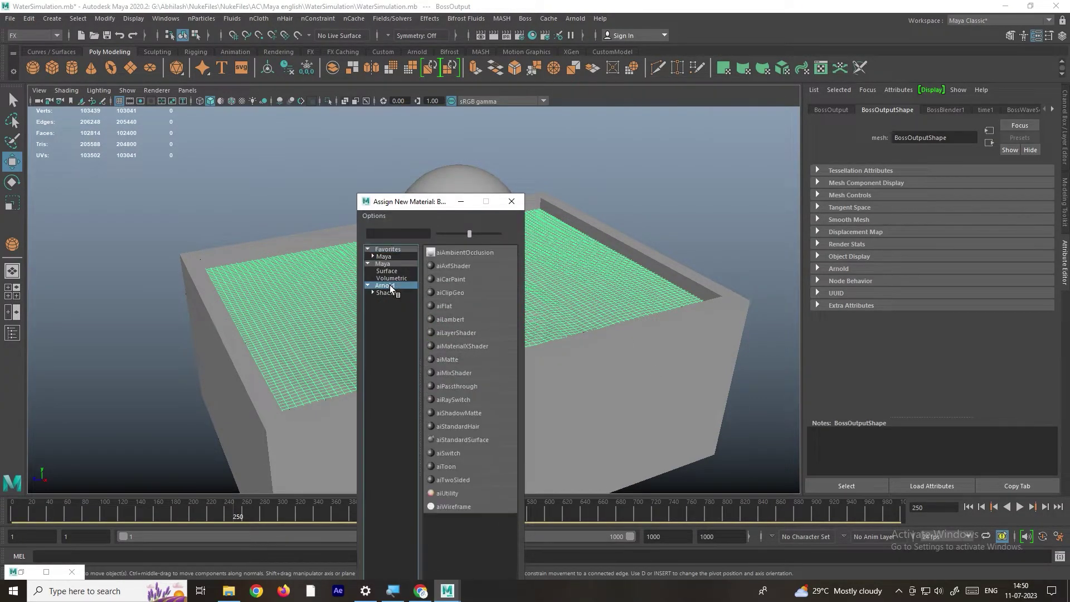
click(463, 440)
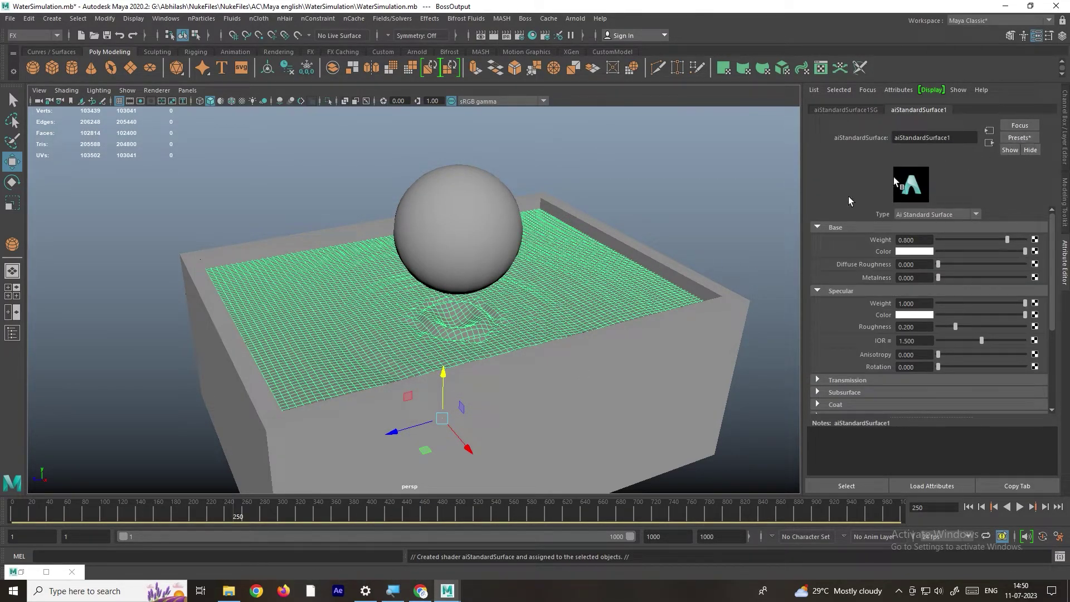
Replace the water material's settings with the Deep_Water preset.
click(1025, 139)
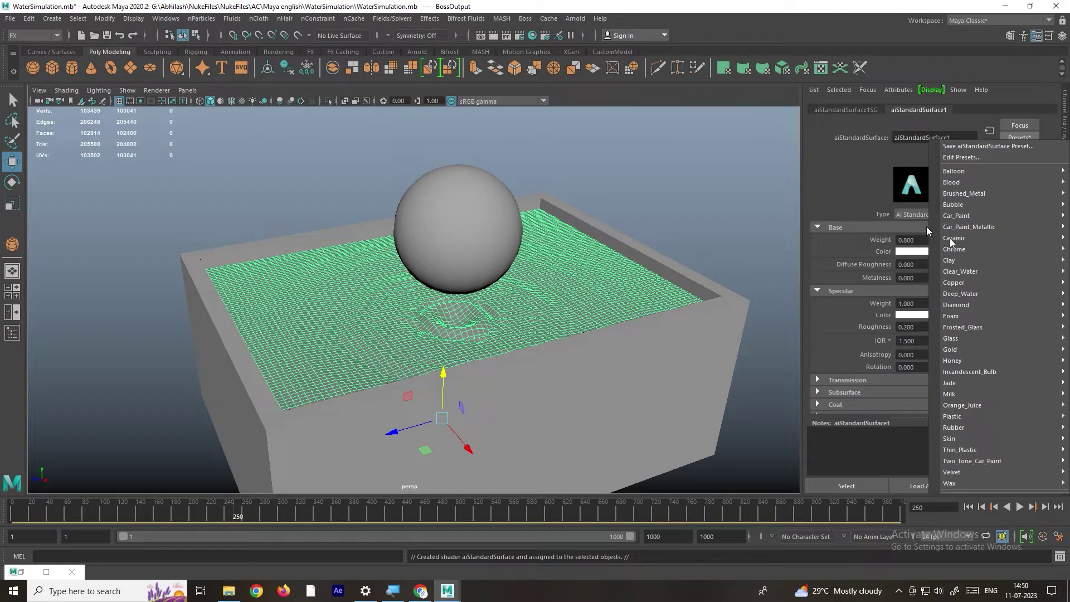
mouse_move(1032, 291)
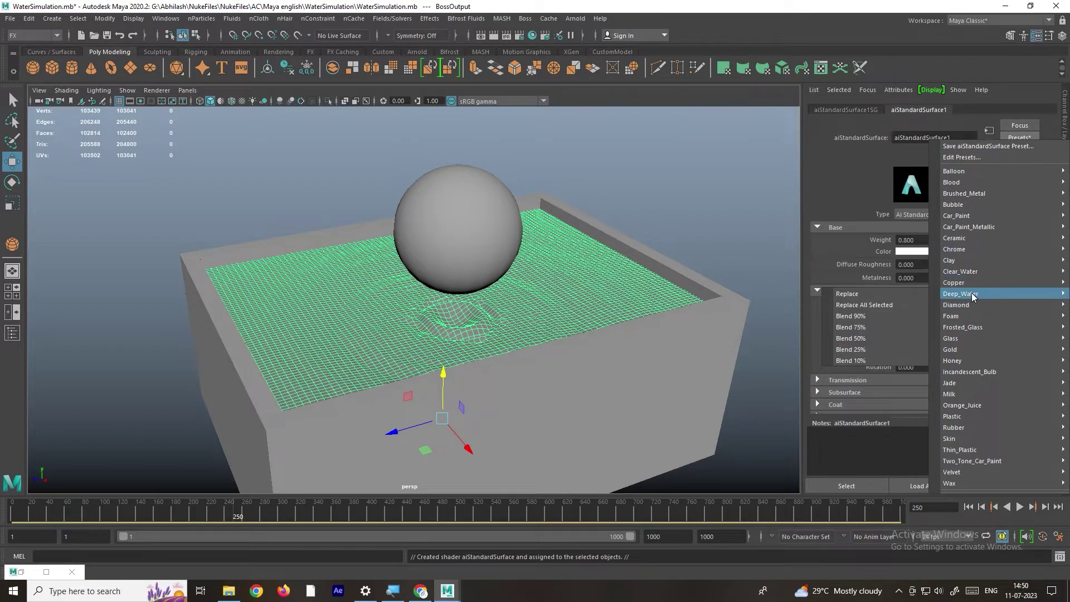
click(865, 296)
Assign a new Arnold aiStandardSurface material to the sphere.
alt+drag(511, 283, 460, 225)
click(426, 246)
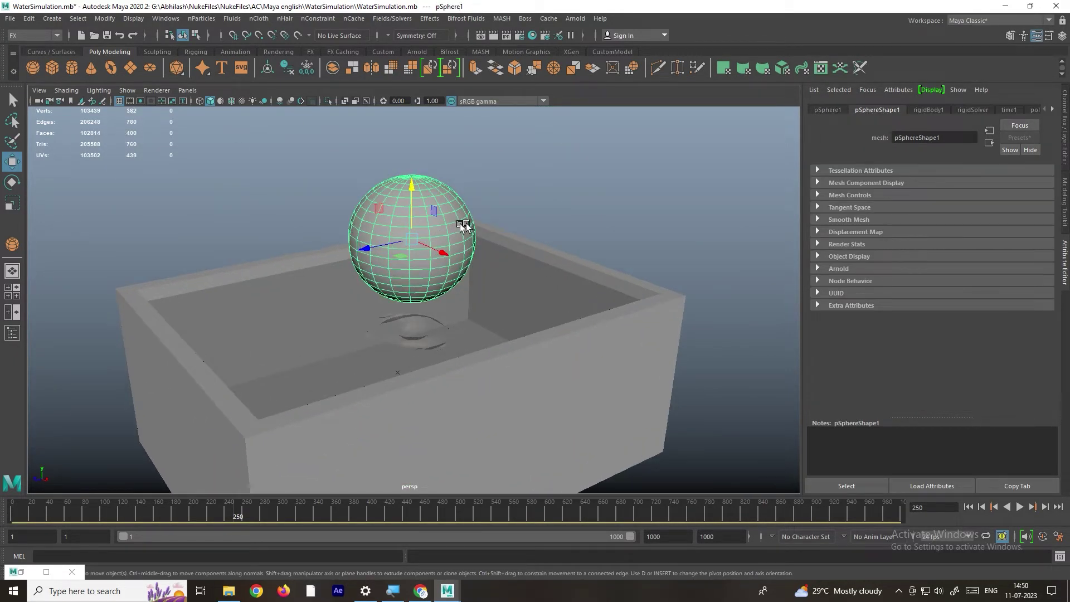
right_drag(433, 211, 450, 493)
click(385, 285)
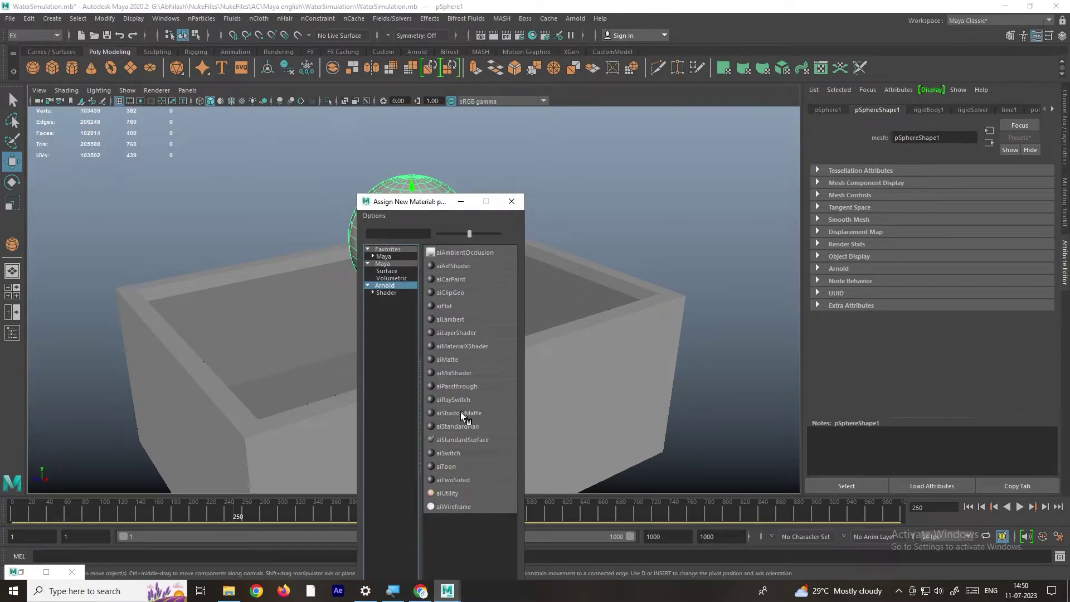
click(462, 440)
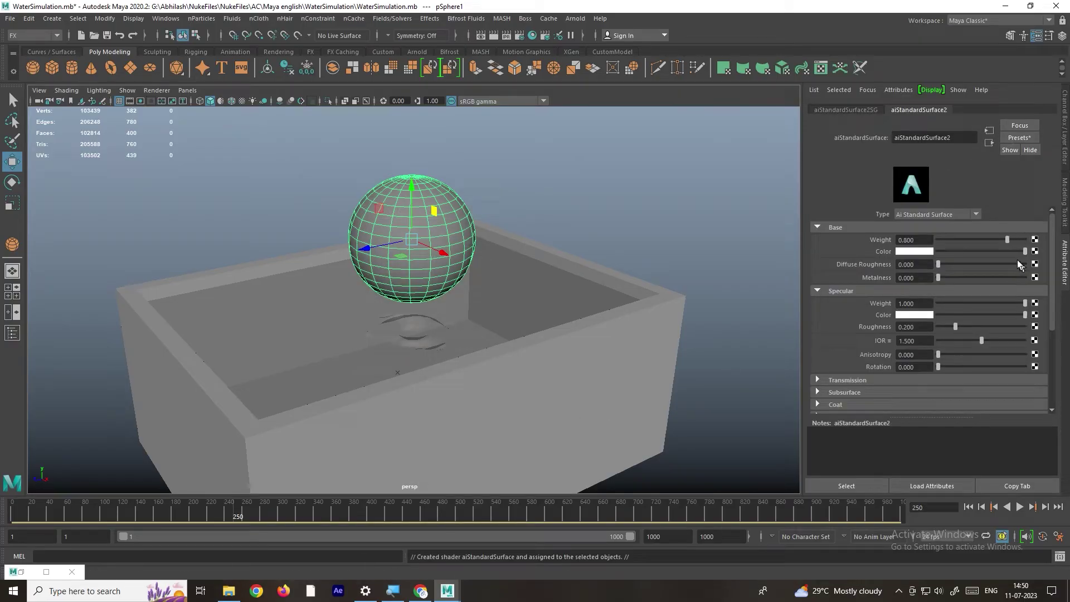
Replace the sphere material's settings with the Ceramic preset.
click(1021, 138)
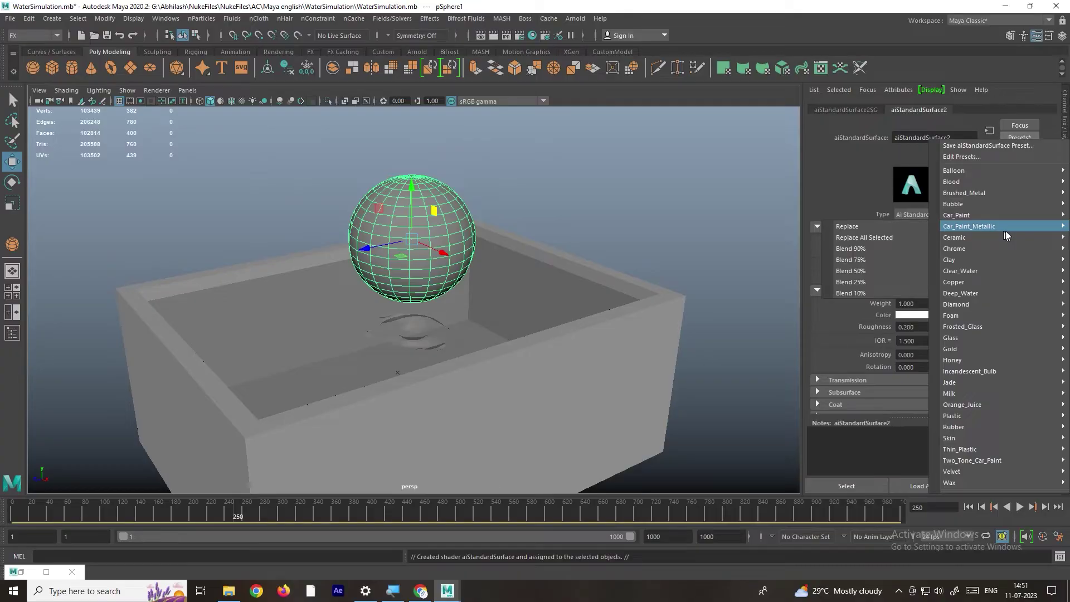
mouse_move(958, 240)
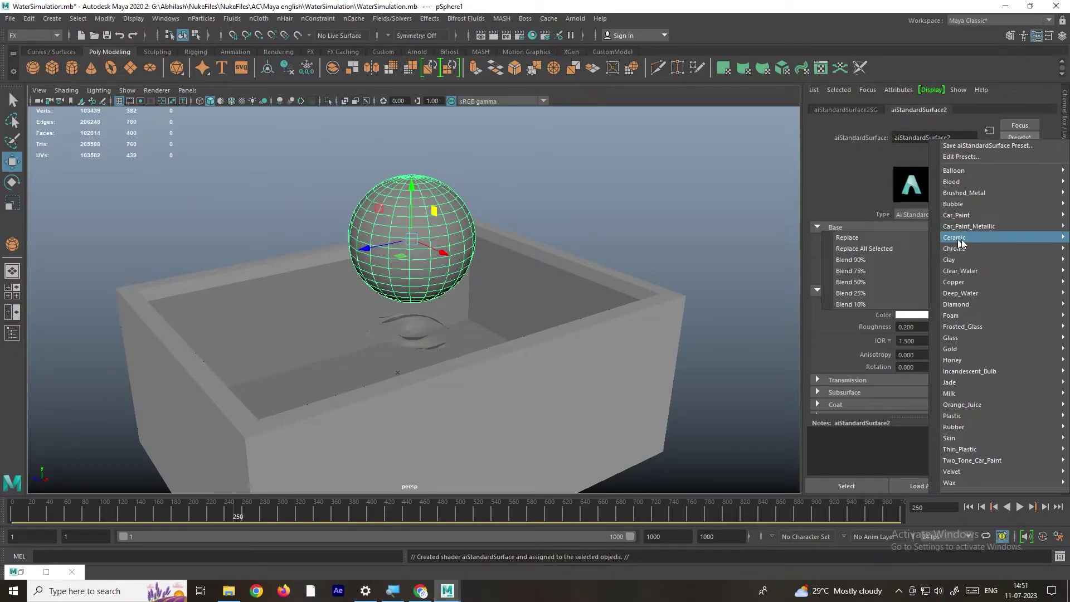
click(861, 239)
scroll(505, 240, down, 3)
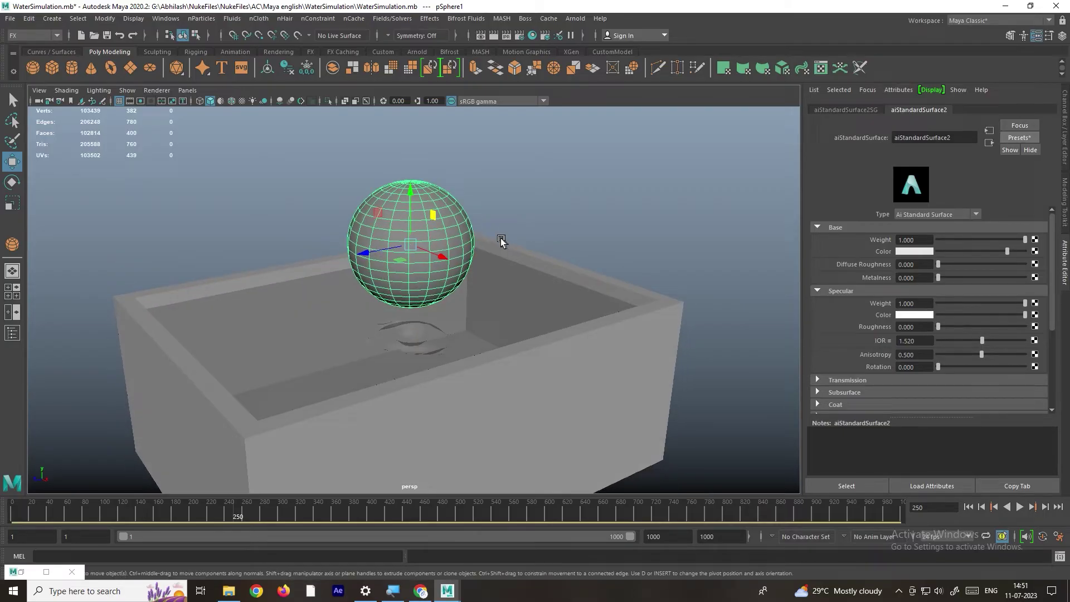
Add an Arnold Skydome Light to the scene and frame the box and sphere for rendering.
click(572, 19)
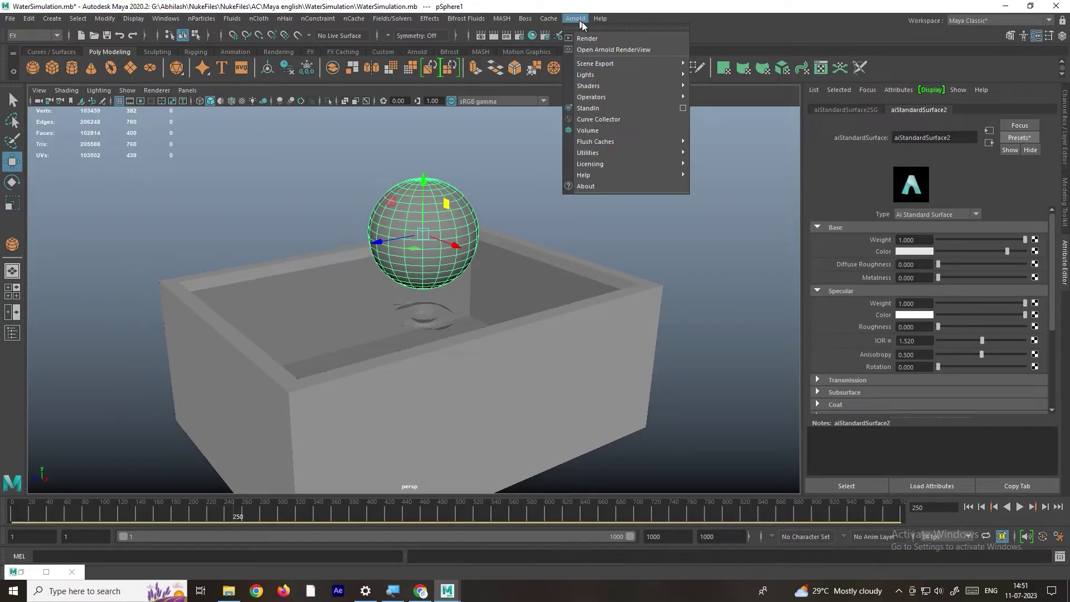
mouse_move(598, 76)
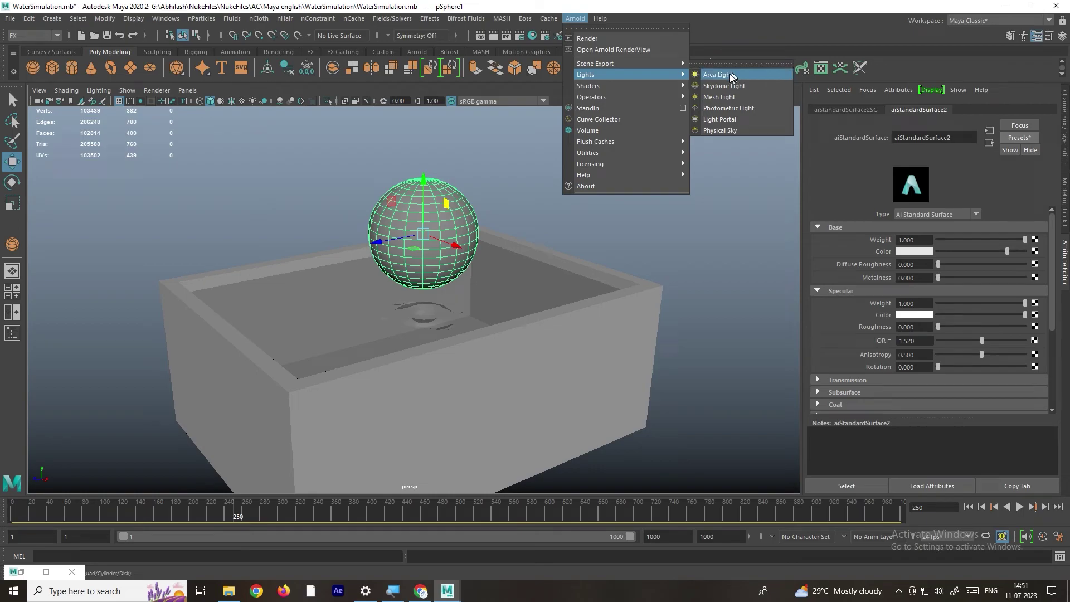
click(723, 87)
alt+drag(500, 297, 496, 266)
alt+middle_drag(497, 268, 280, 480)
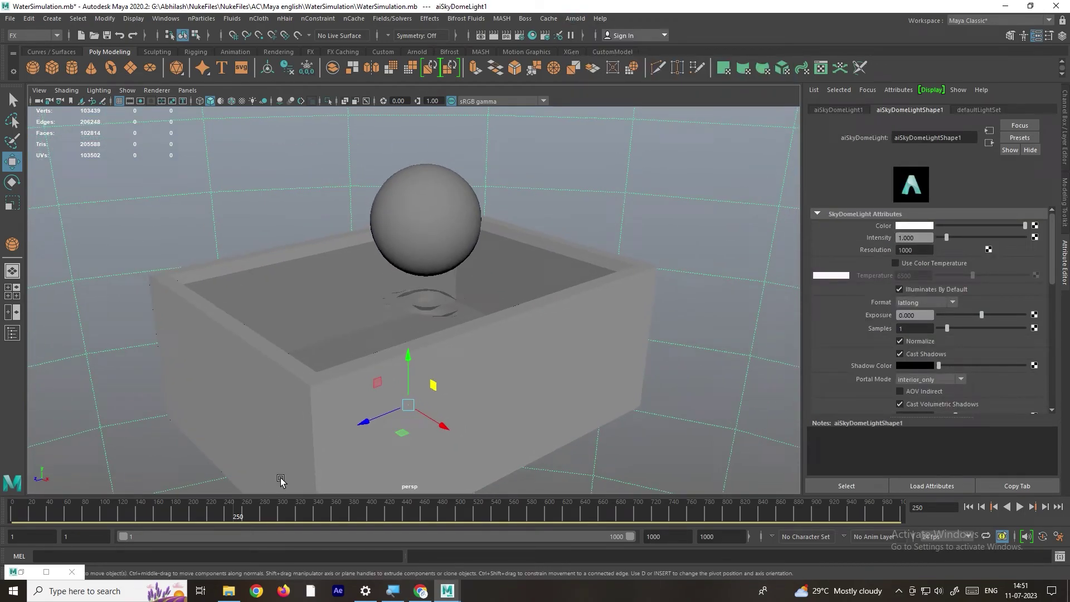
scroll(451, 328, up, 2)
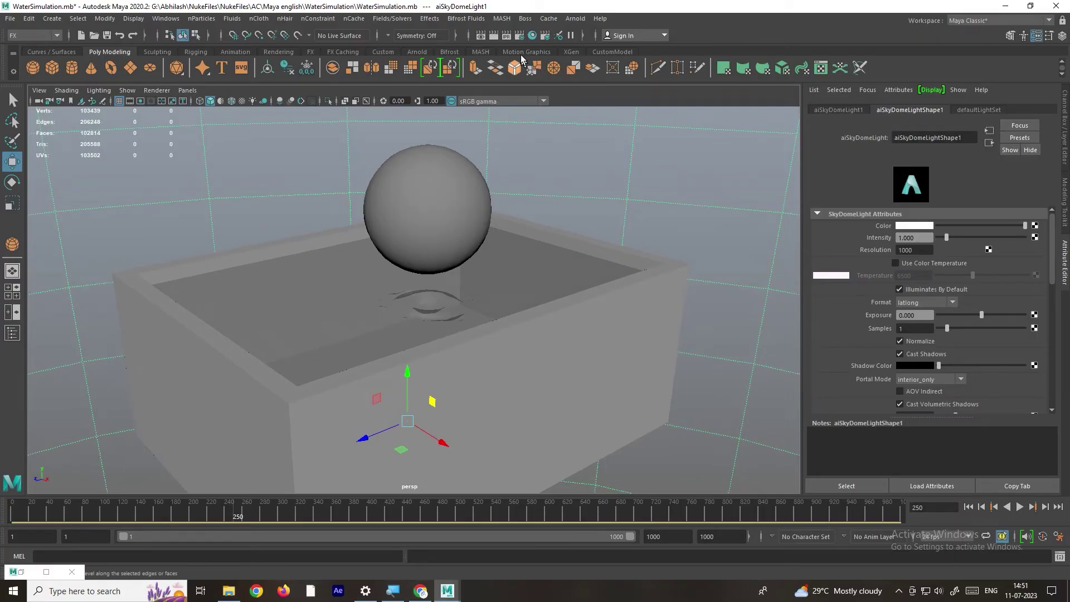
Render the current frame and play the simulation from frame 1.
click(496, 34)
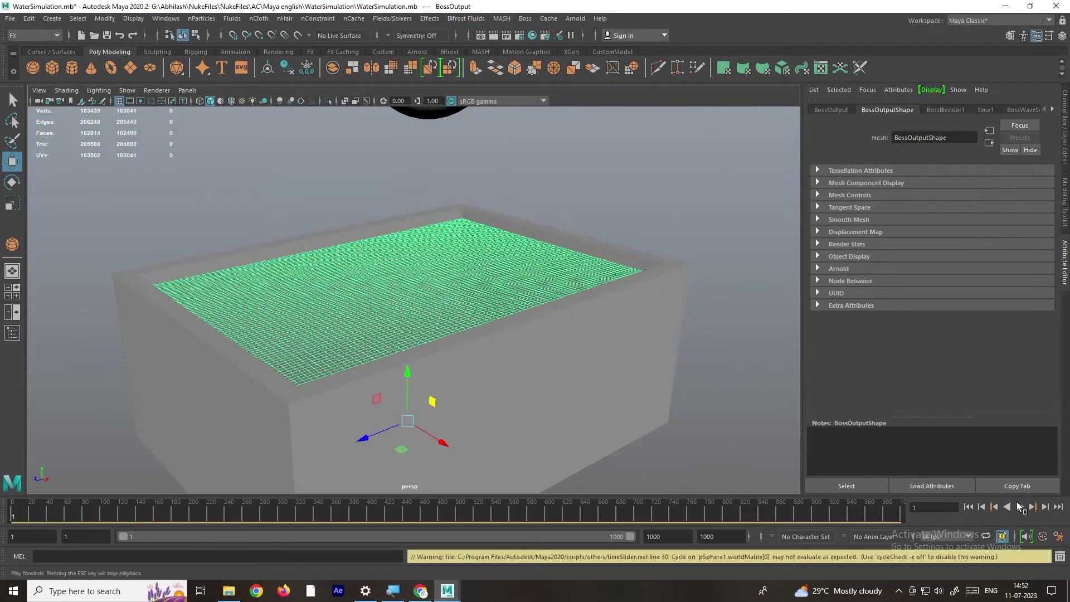
key(alt+v)
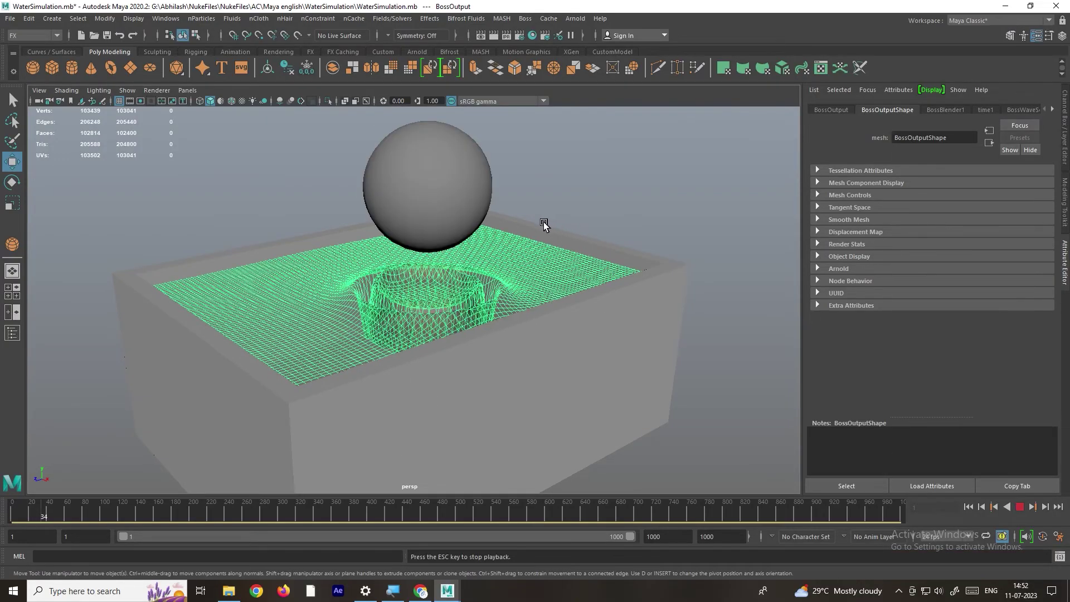